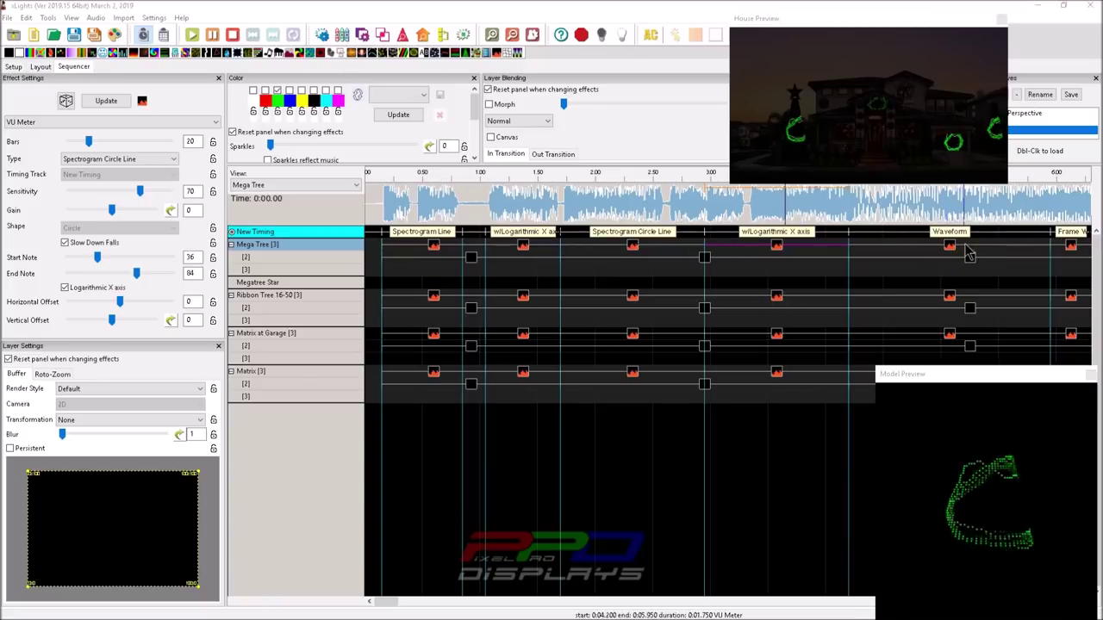
- Adjust the Waveform effect on Matrix at Garage to 72 bars, gain -5 and vertical offset 12
click(952, 338)
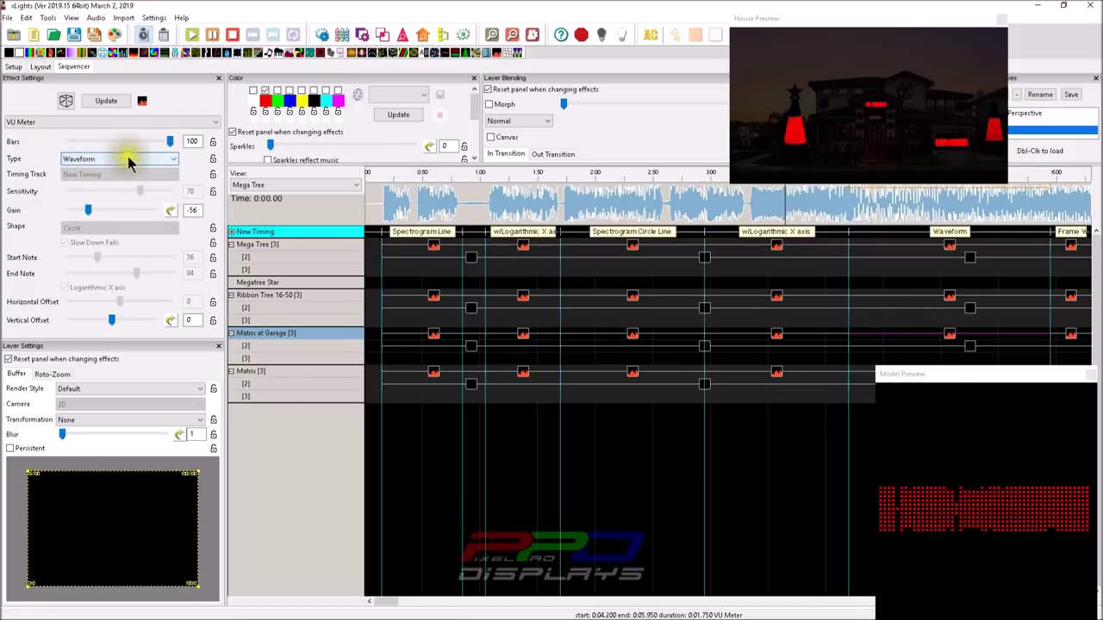
mouse_move(173, 145)
mouse_down()
mouse_move(74, 141)
mouse_move(163, 143)
mouse_move(123, 147)
mouse_move(141, 148)
mouse_up()
mouse_move(88, 210)
mouse_down()
mouse_move(123, 210)
mouse_move(80, 216)
mouse_move(120, 213)
mouse_move(108, 211)
mouse_up()
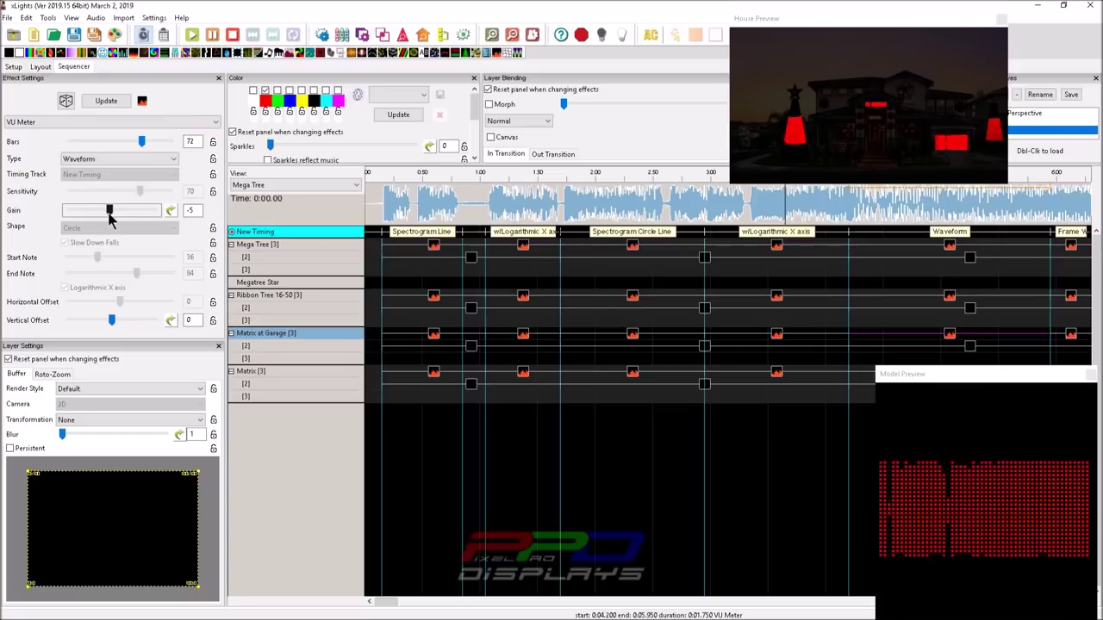
mouse_move(113, 321)
mouse_down()
mouse_move(135, 318)
mouse_move(85, 319)
mouse_move(117, 323)
mouse_up()
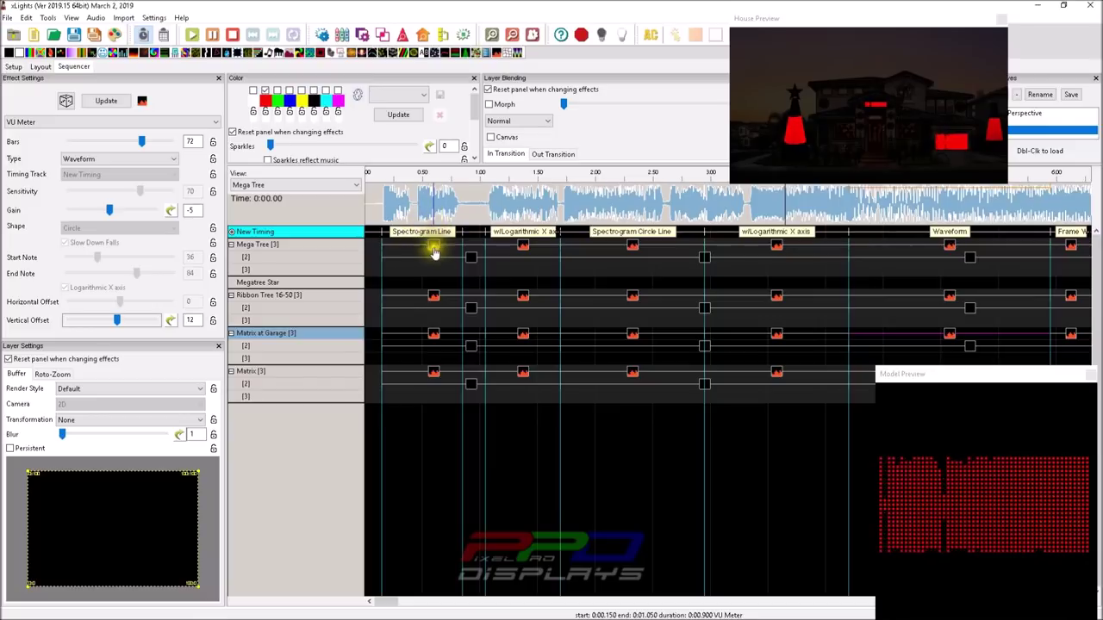
- Zoom in on the Mega Tree's Spectrogram Line effect in the timeline and preview its playback
click(433, 247)
click(444, 256)
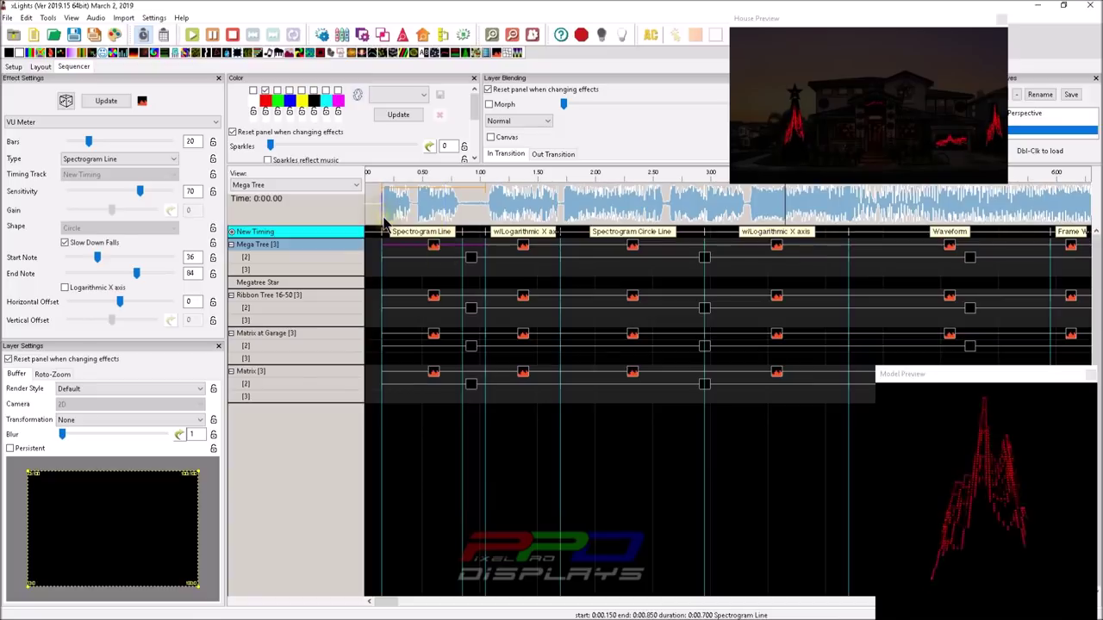
scroll(387, 221, up, 5)
drag(387, 222, 413, 215)
click(737, 249)
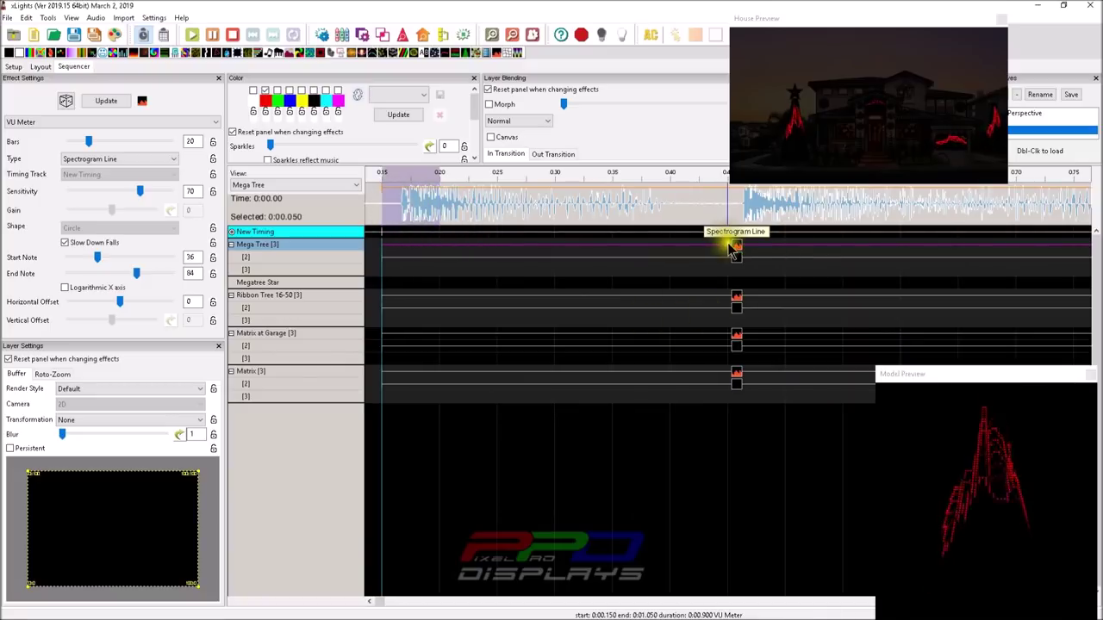
click(635, 250)
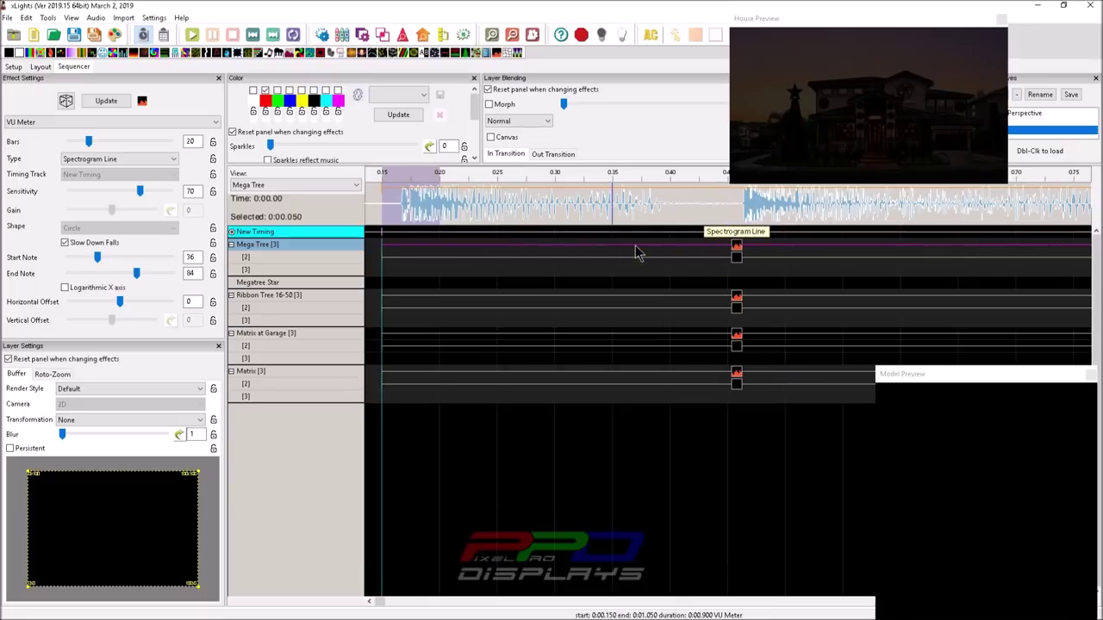
click(738, 249)
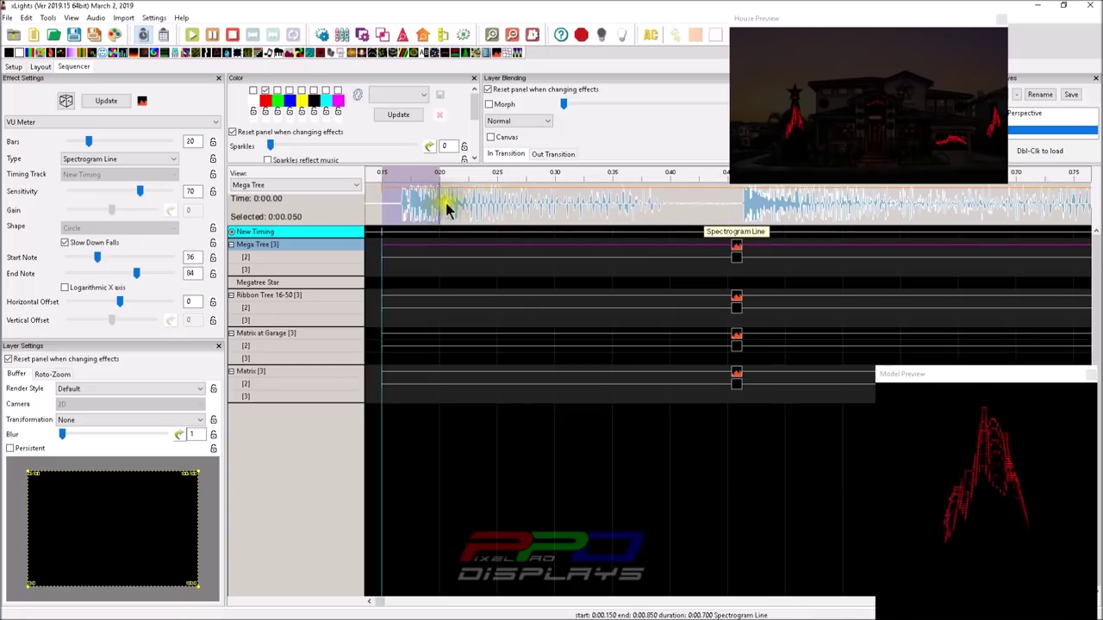
- Raise the bars of the Mega Tree's Spectrogram Line effect to 32 and up to 62
click(736, 246)
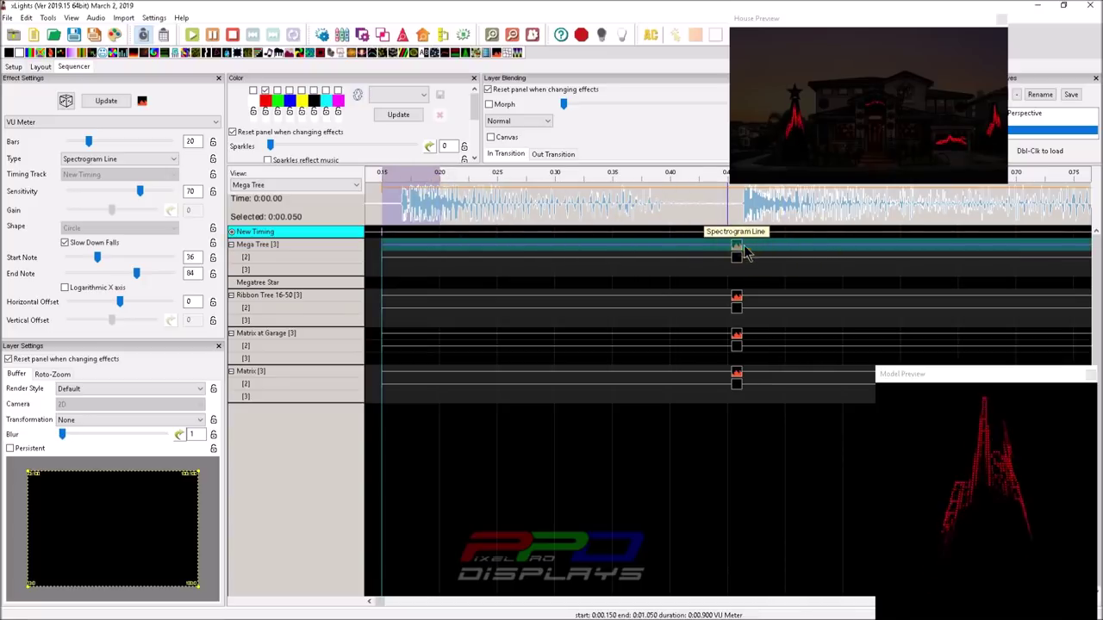
click(736, 252)
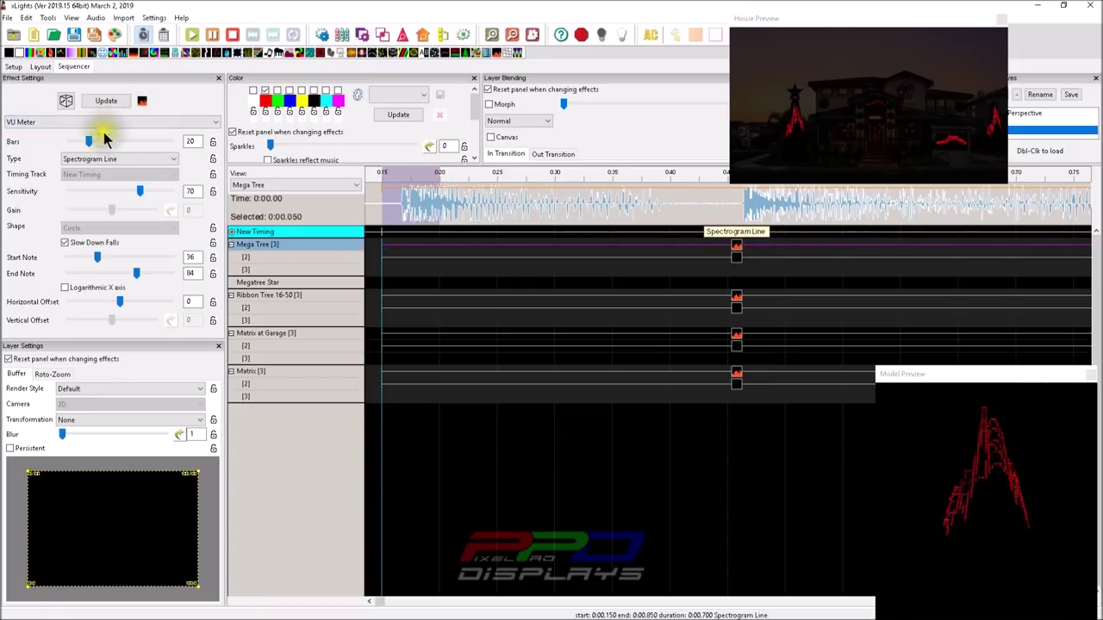
mouse_move(90, 143)
mouse_down()
mouse_move(69, 144)
mouse_move(180, 154)
mouse_move(103, 153)
mouse_up()
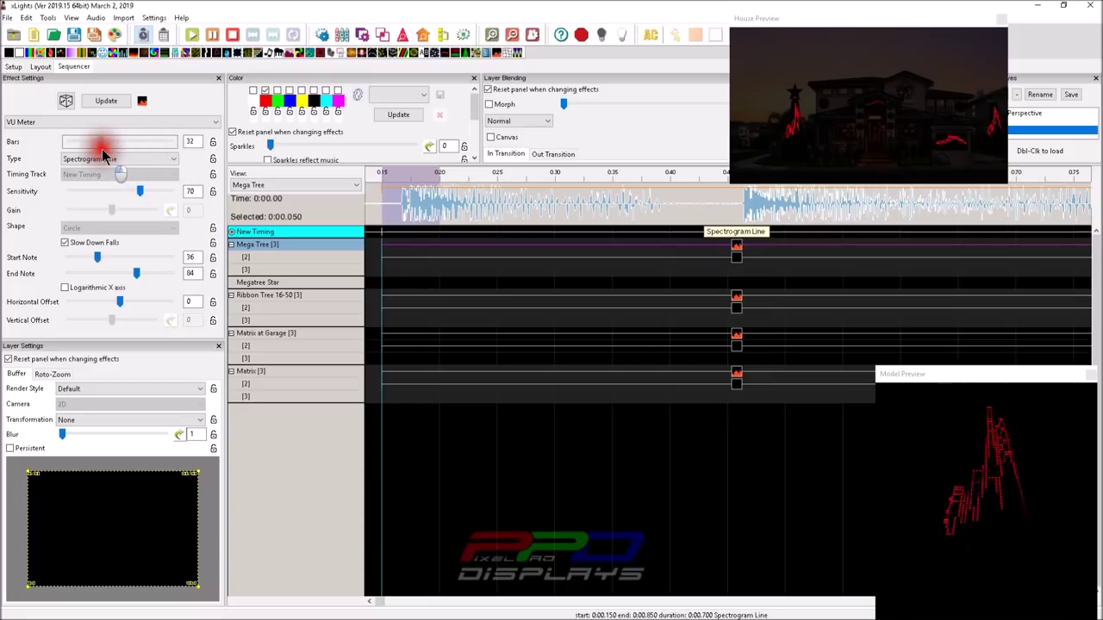
drag(102, 149, 133, 148)
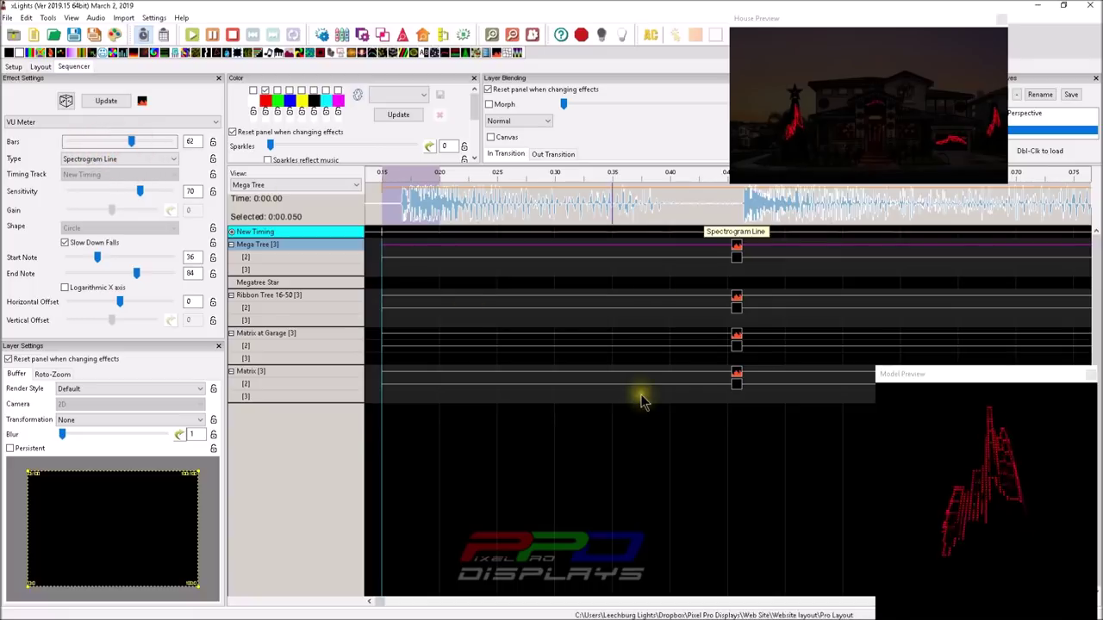
- Preview the Spectrogram Line effect on Ribbon Tree 16-50 for comparison with the Mega Tree
click(745, 308)
click(735, 300)
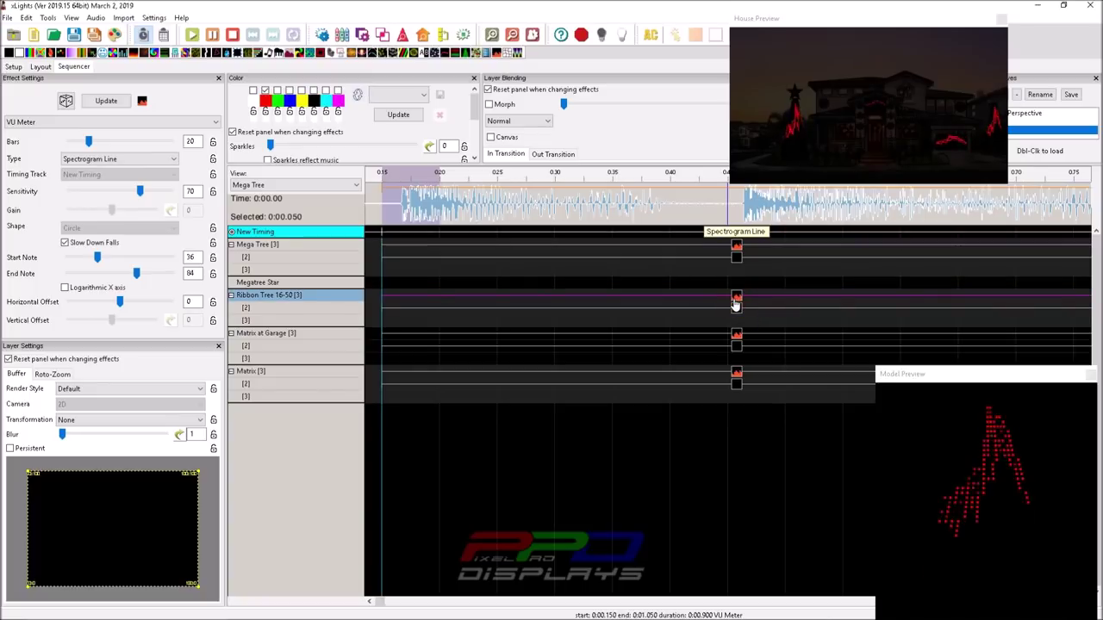
click(737, 312)
click(742, 290)
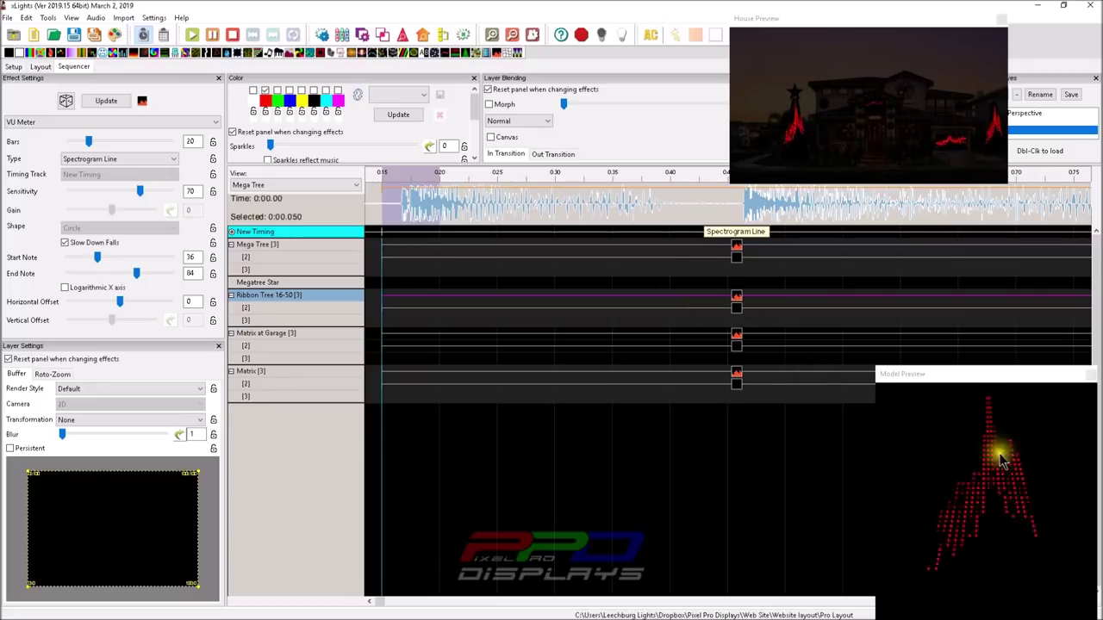
- Set the bars of the Mega Tree's Spectrogram Line effect back to 20
click(734, 250)
click(159, 141)
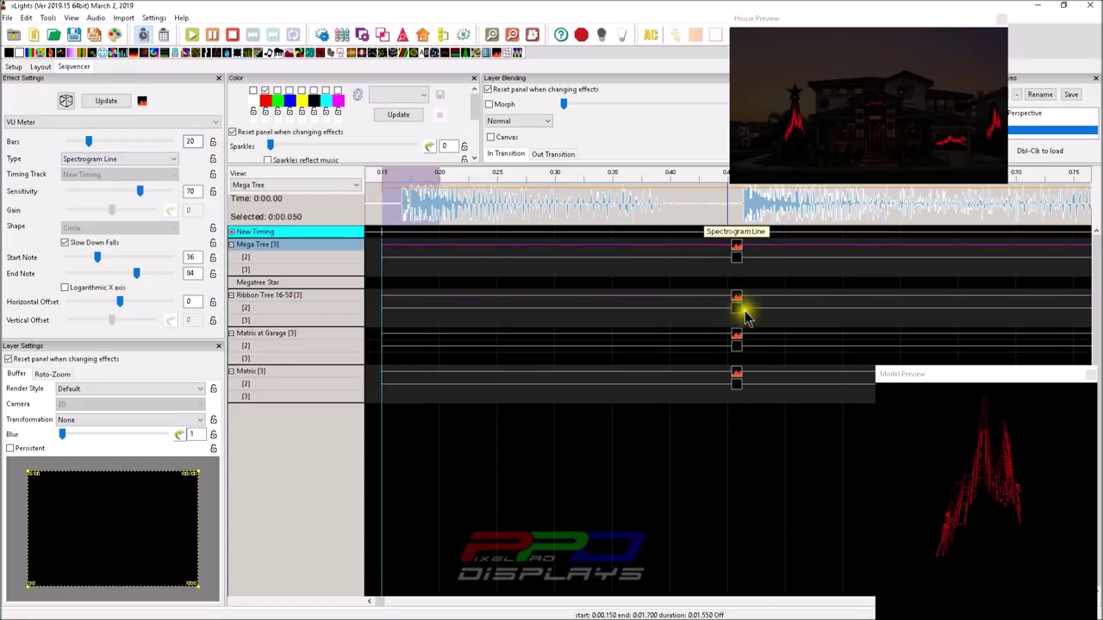
- Inspect the Off effect on the second layer of Matrix at Garage and find the w/Logarithmic X axis section in the timeline
click(736, 345)
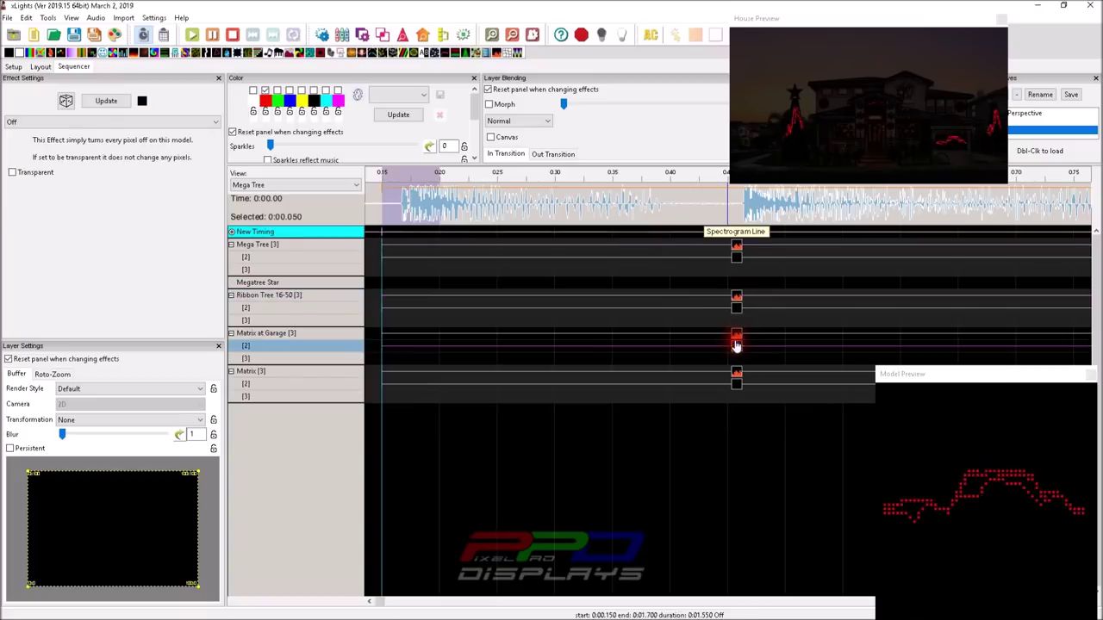
click(396, 205)
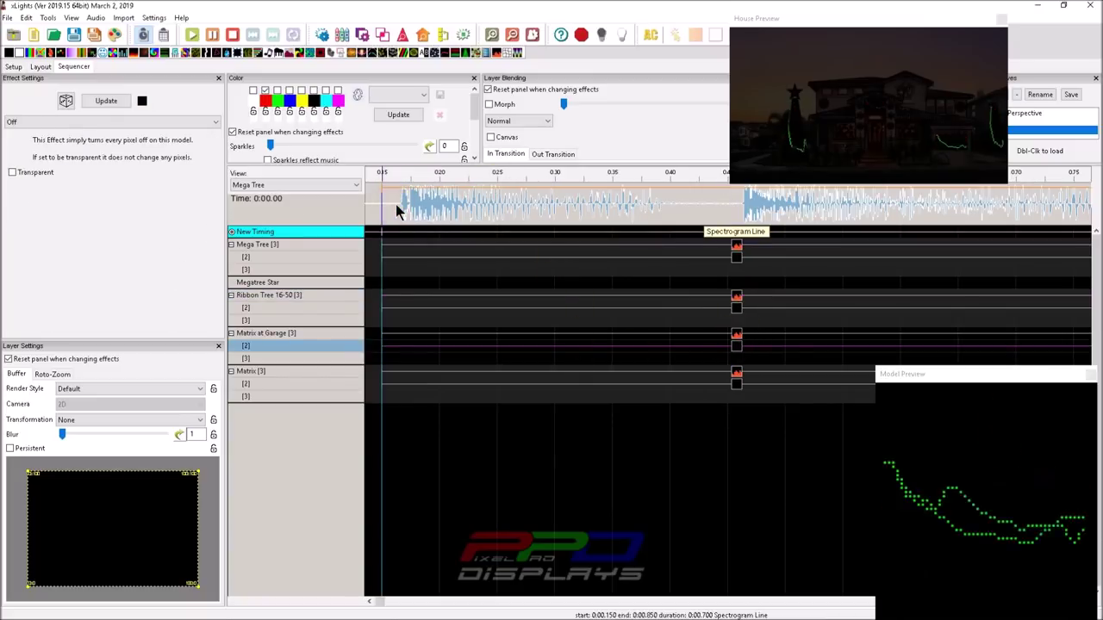
scroll(395, 204, down, 2)
click(650, 211)
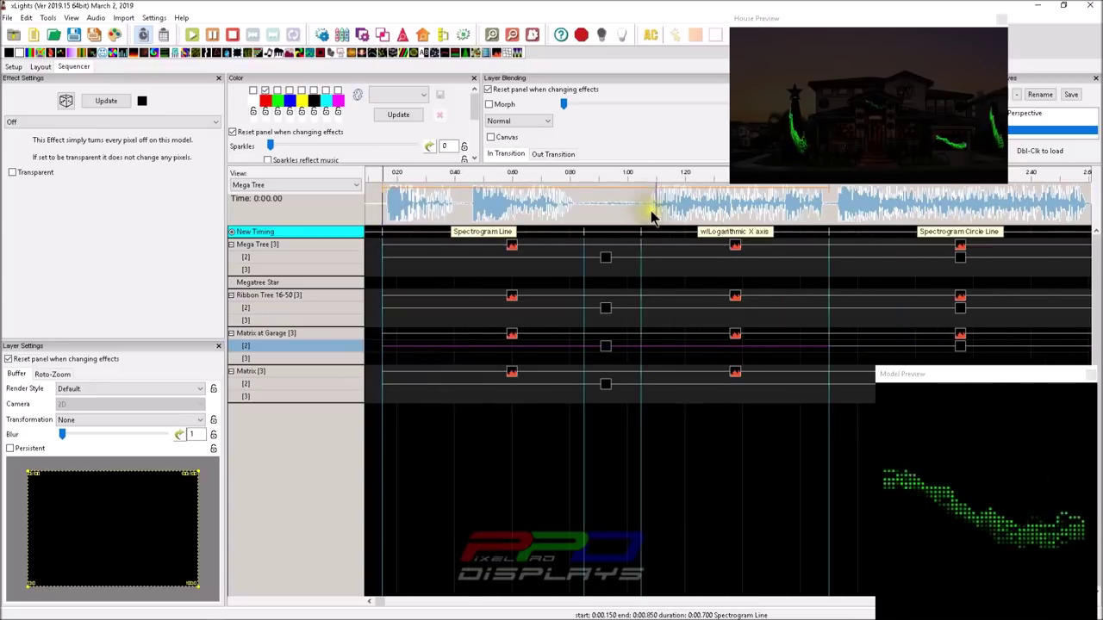
scroll(651, 211, right, 2)
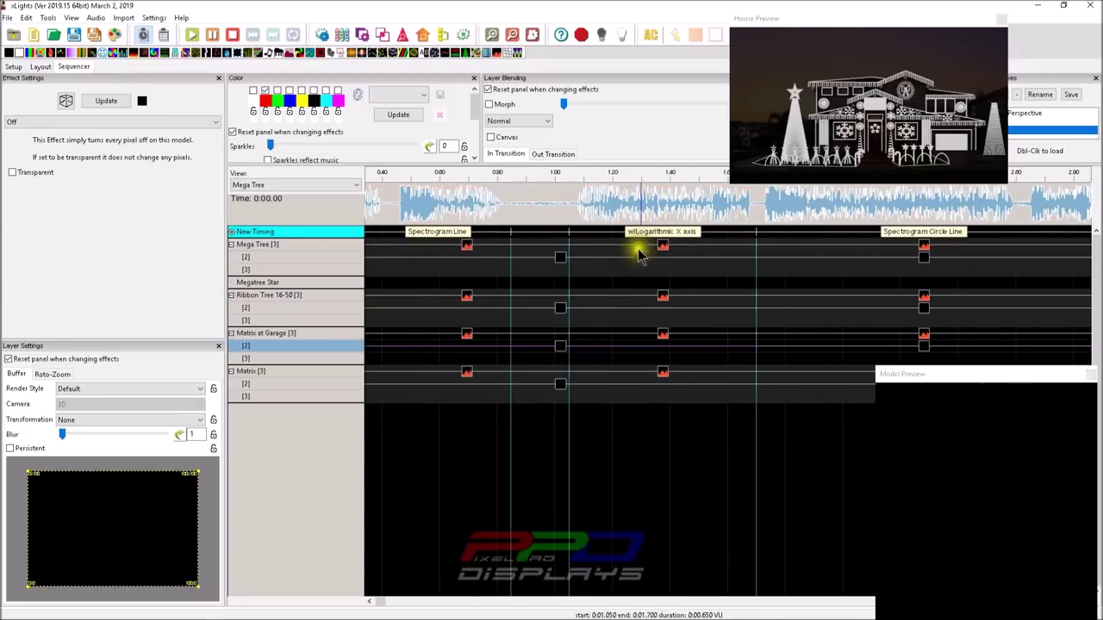
- Compare the Mega Tree's two Spectrogram Line effects, turning Logarithmic X axis off and back on for the second one
click(468, 247)
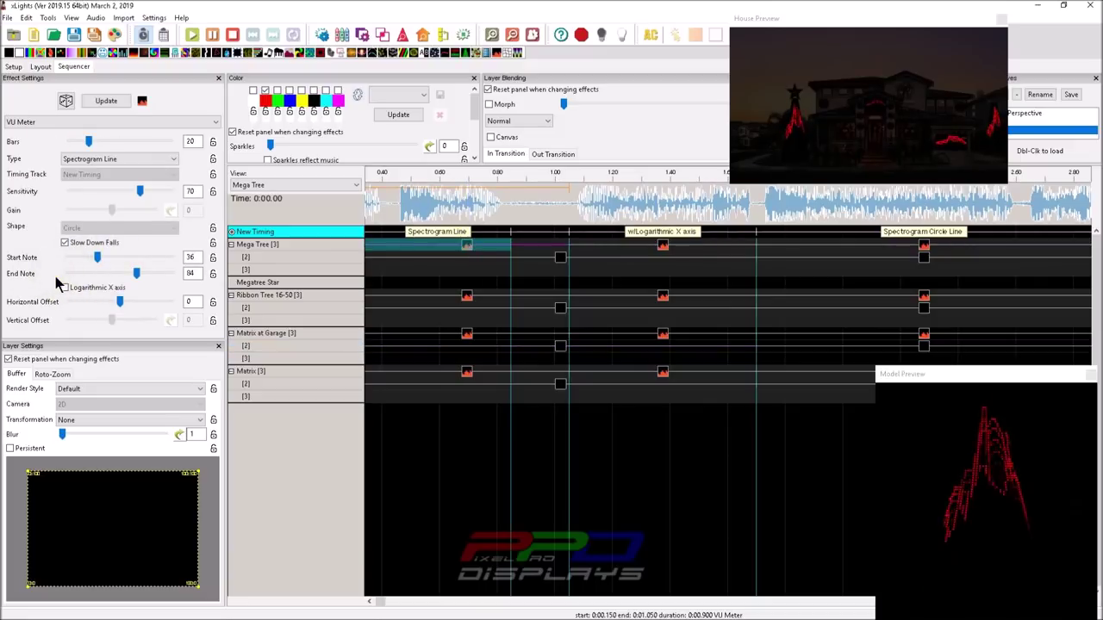
click(107, 287)
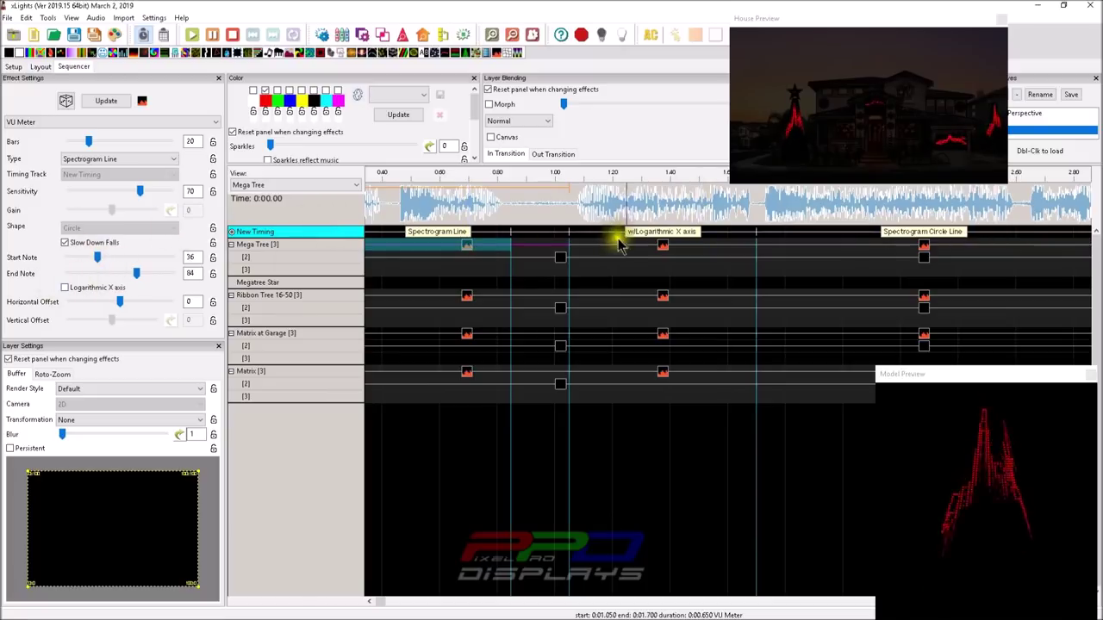
click(662, 248)
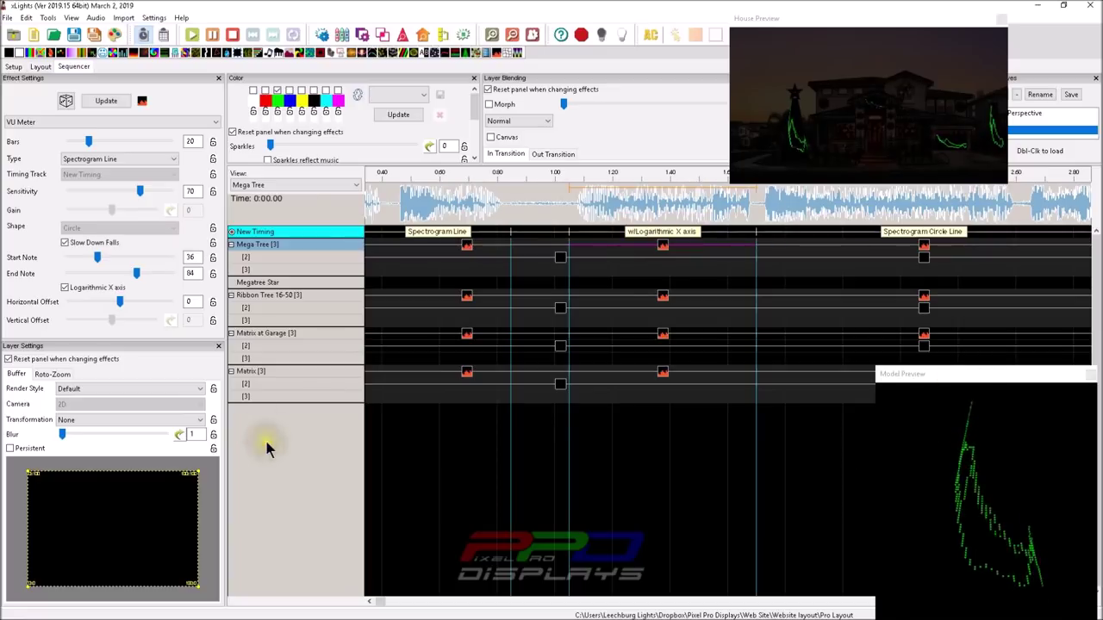
click(66, 287)
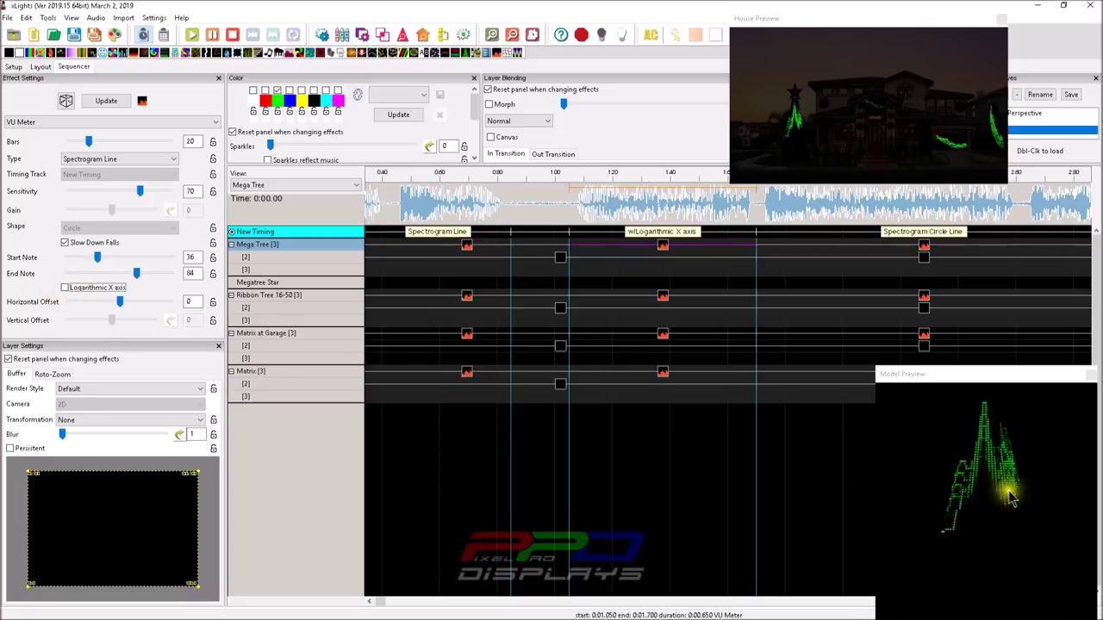
click(67, 290)
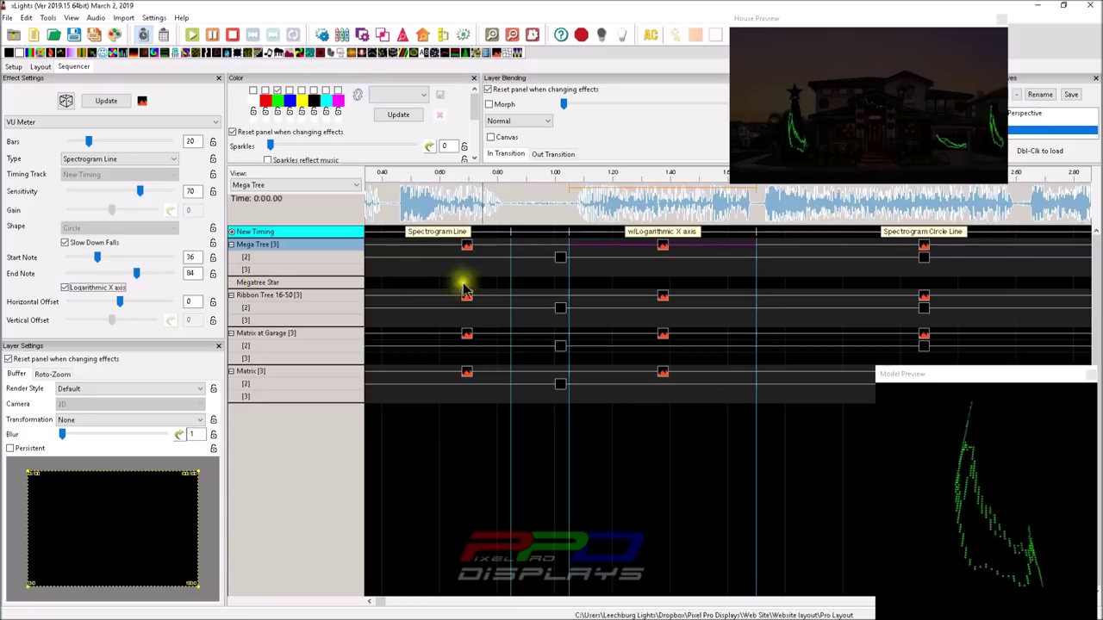
- Set the bars of the Mega Tree's w/Logarithmic X axis effect to 52
click(560, 264)
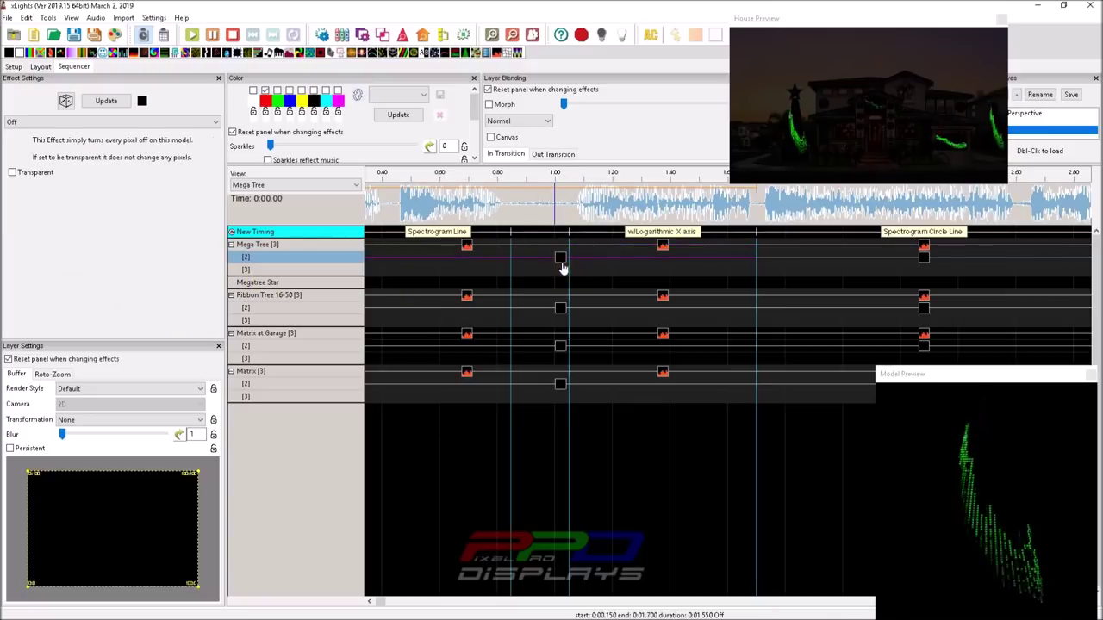
click(664, 249)
drag(89, 140, 114, 143)
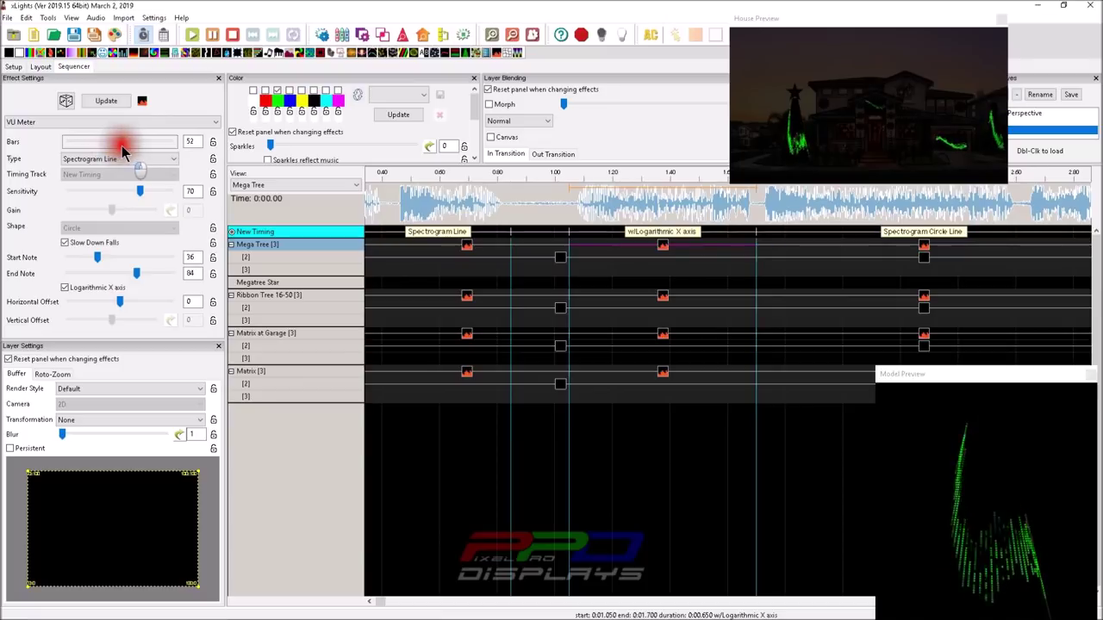
- Move the Mega Tree's Off effect down to layer 3 and paste a copy of the w/Logarithmic X axis effect onto layer 2
click(560, 257)
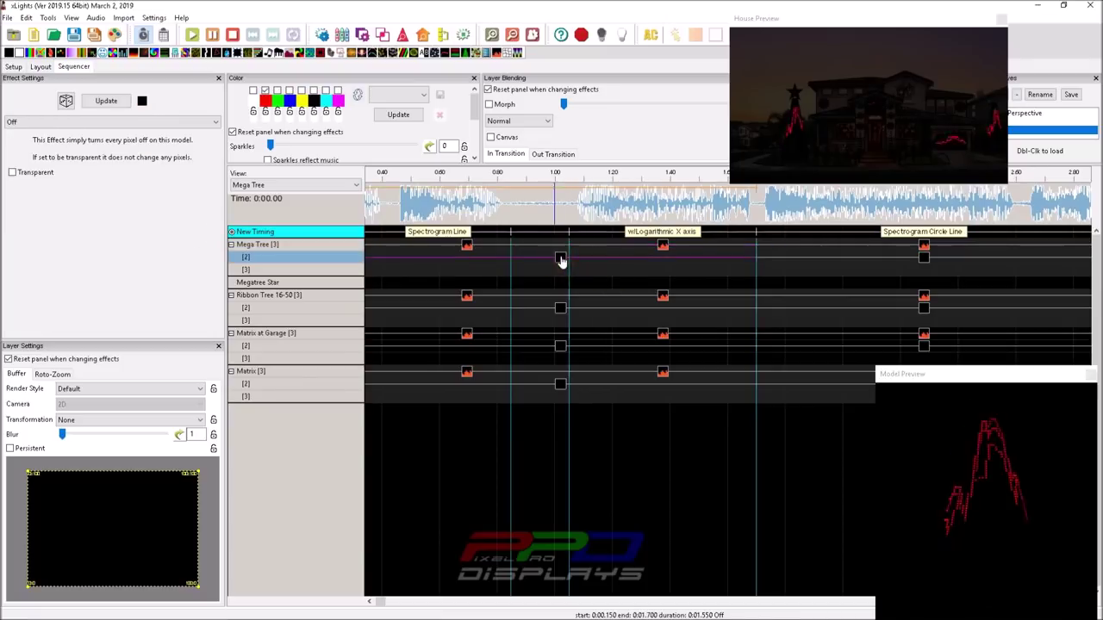
right_click(652, 250)
click(672, 258)
right_click(642, 265)
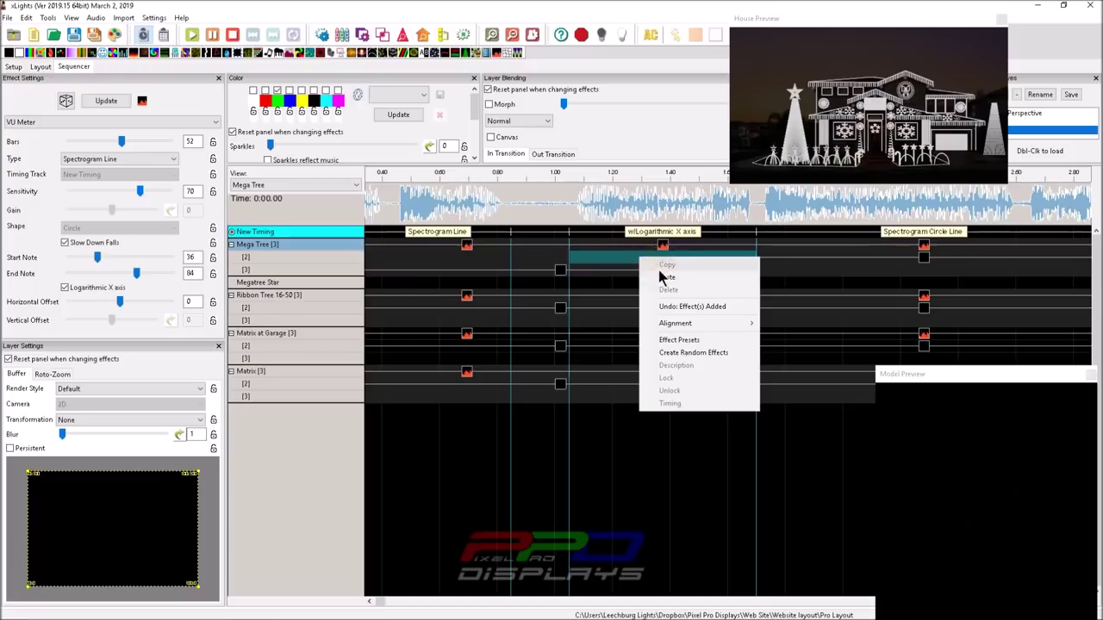
click(660, 286)
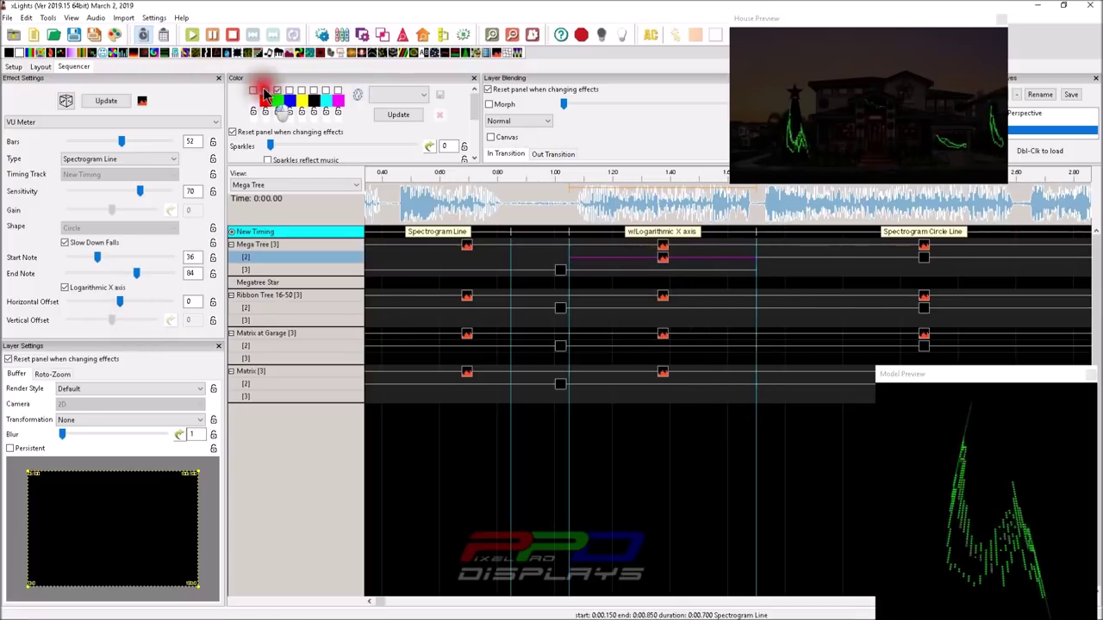
- Recolor the copied Mega Tree layer 2 effect red and set its transformation to Flip Horizontal
click(74, 421)
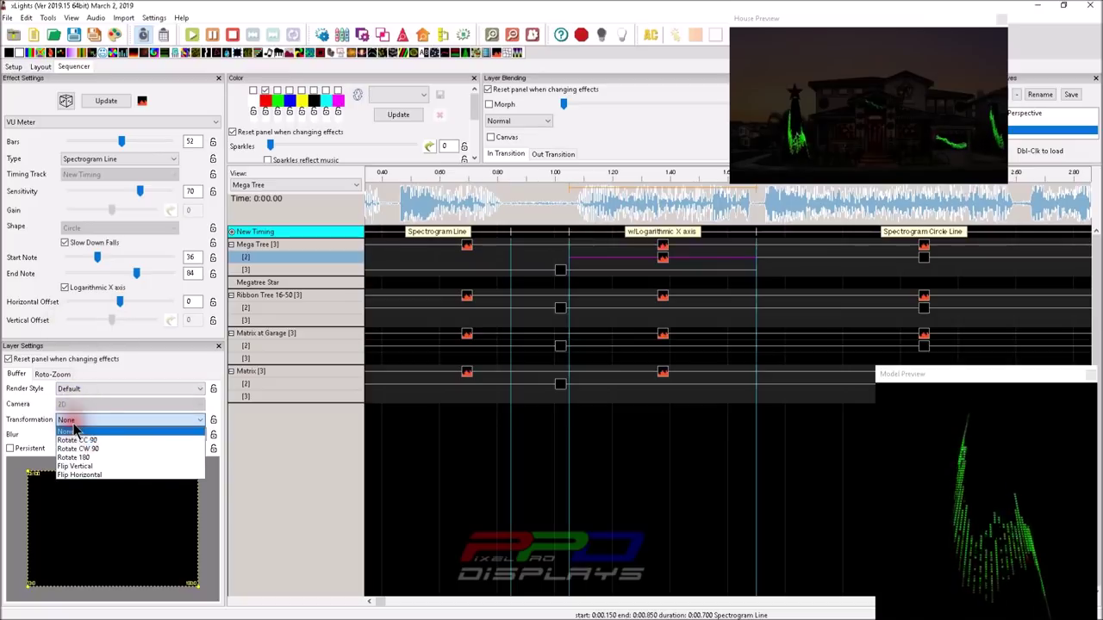
click(72, 473)
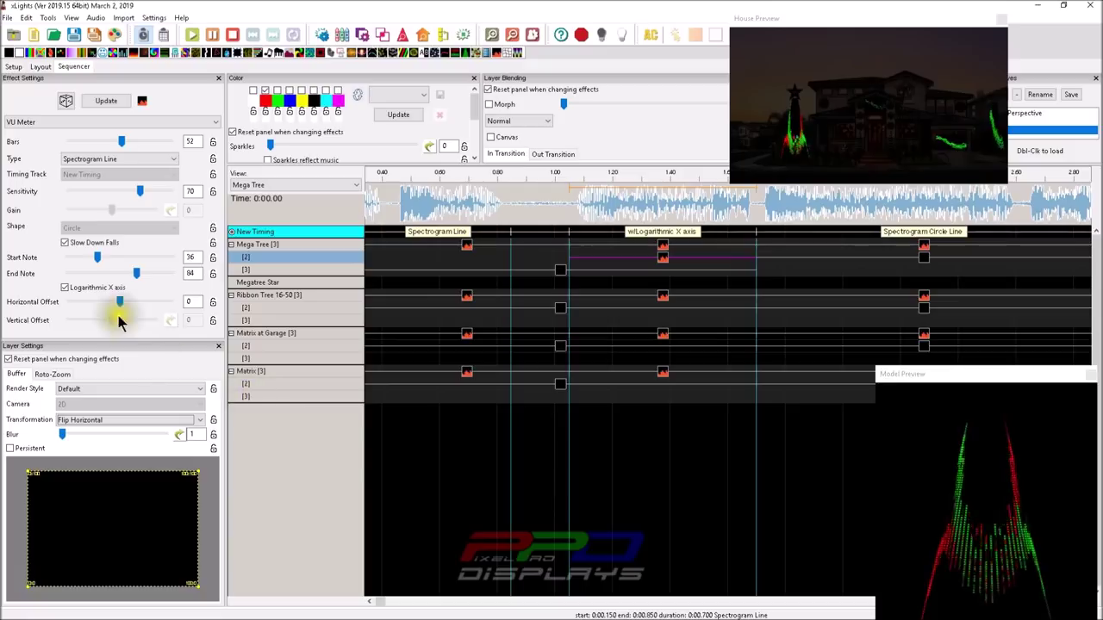
- Disable Logarithmic X axis on the Mega Tree's layer 2 effect and set its transformation to None
click(64, 288)
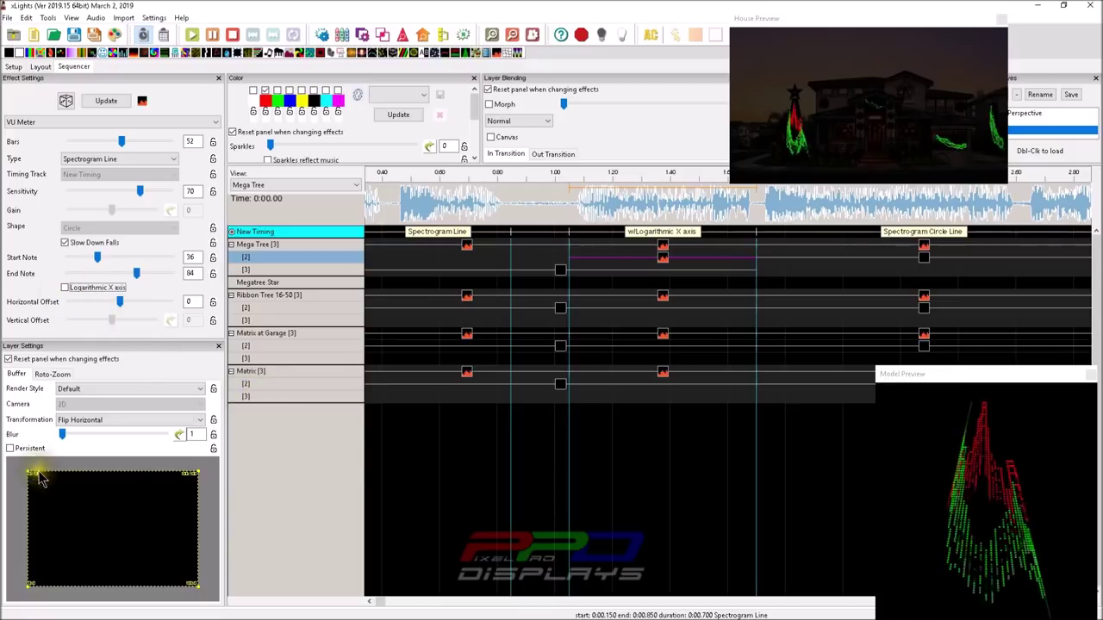
click(92, 422)
click(85, 434)
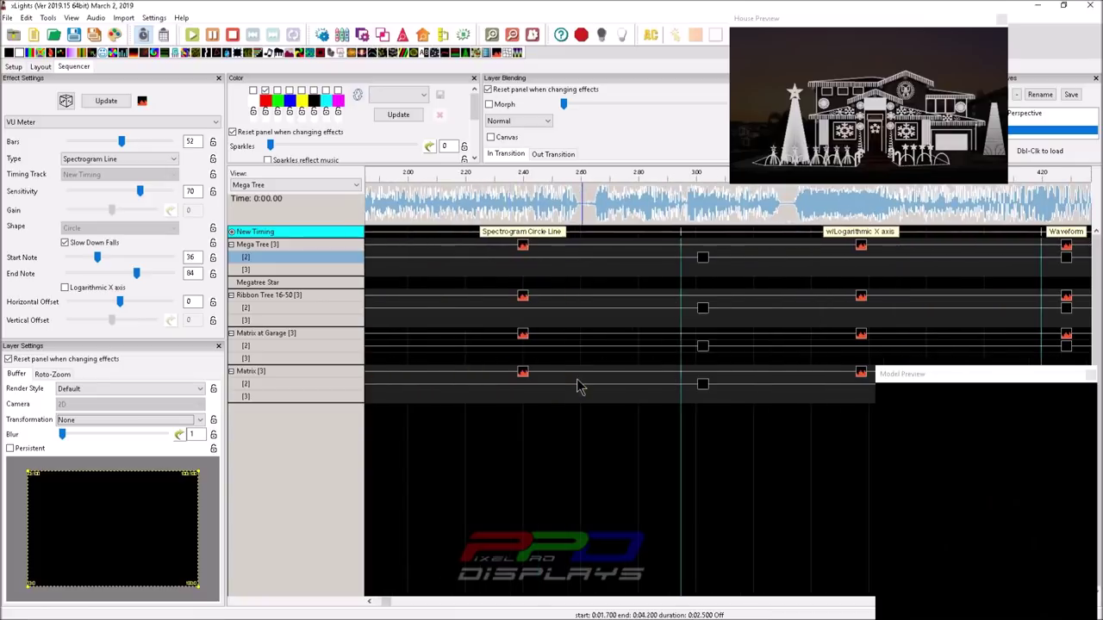
- Preview the Mega Tree's Spectrogram Circle Line effect and its w/Logarithmic X axis variant, and inspect the Off effect below them
click(703, 258)
click(523, 246)
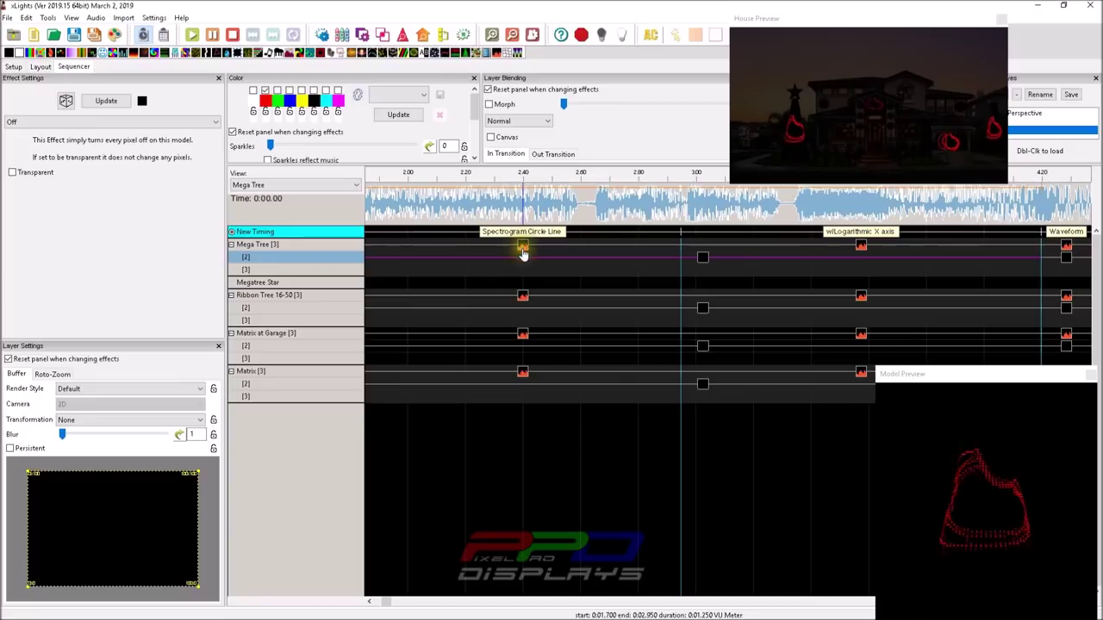
click(825, 240)
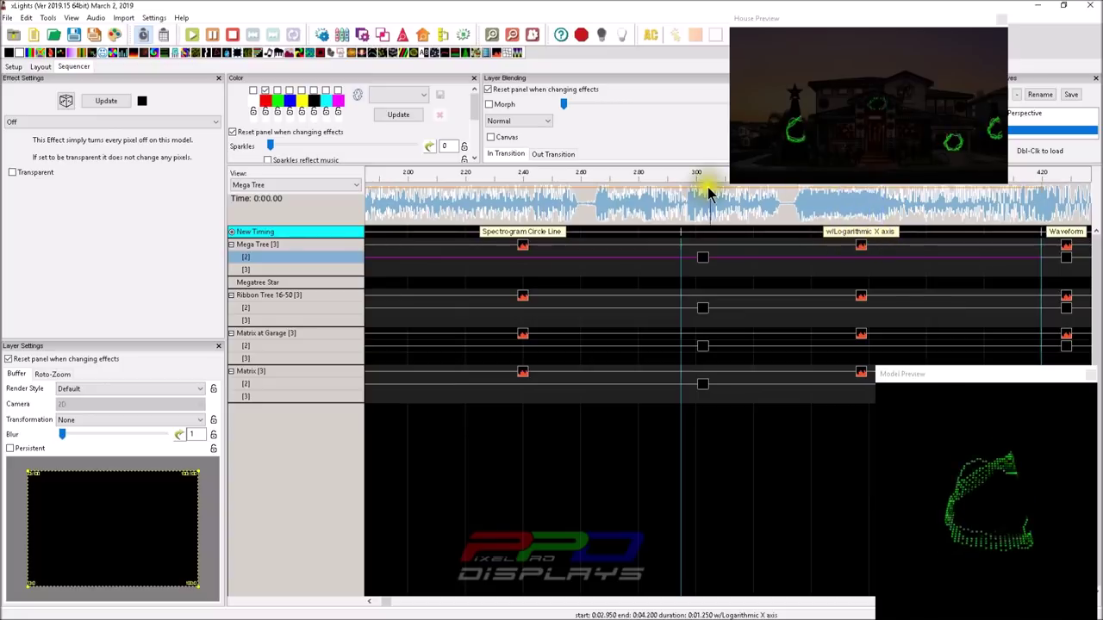
click(523, 248)
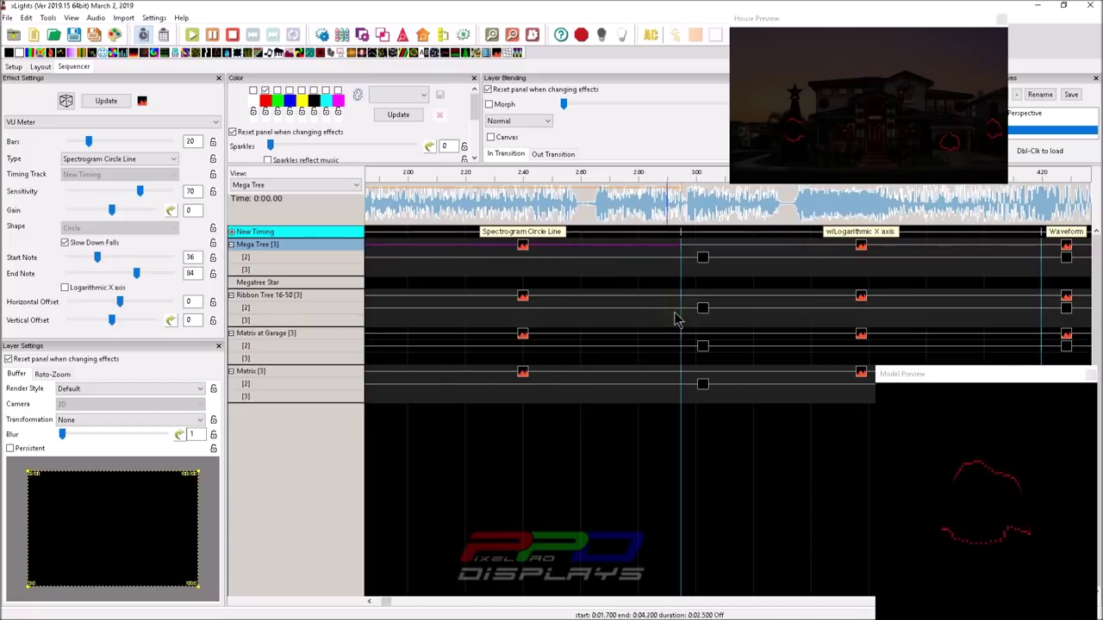
- Select the Ribbon Tree 16-50's Spectrogram Circle Line effect and try its bars at 17 and 16
scroll(591, 320, left, 5)
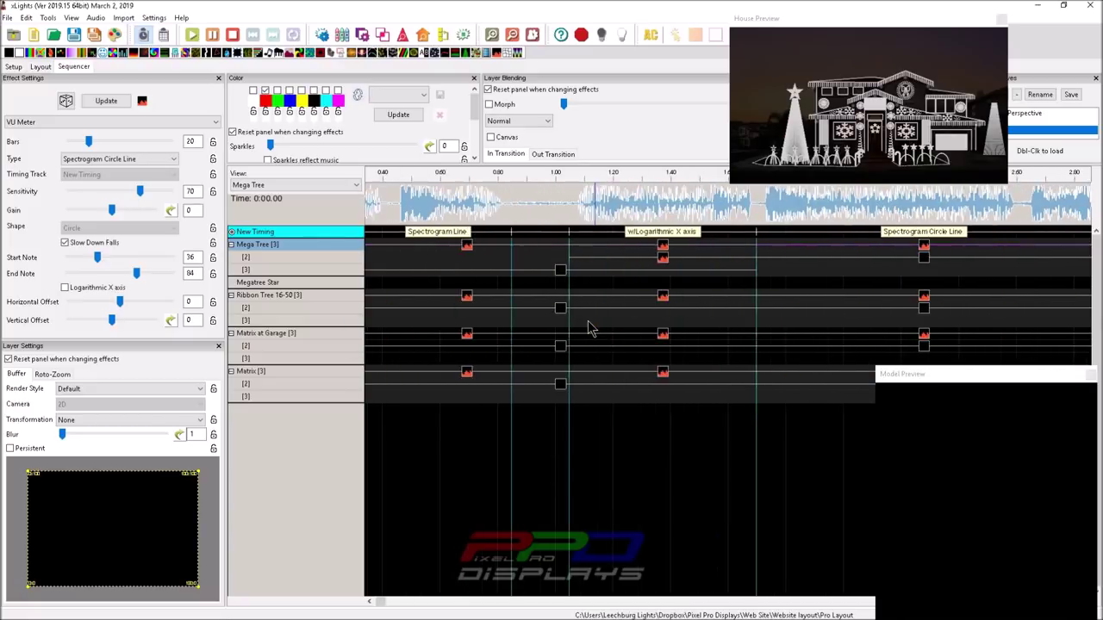
scroll(862, 239, right, 2)
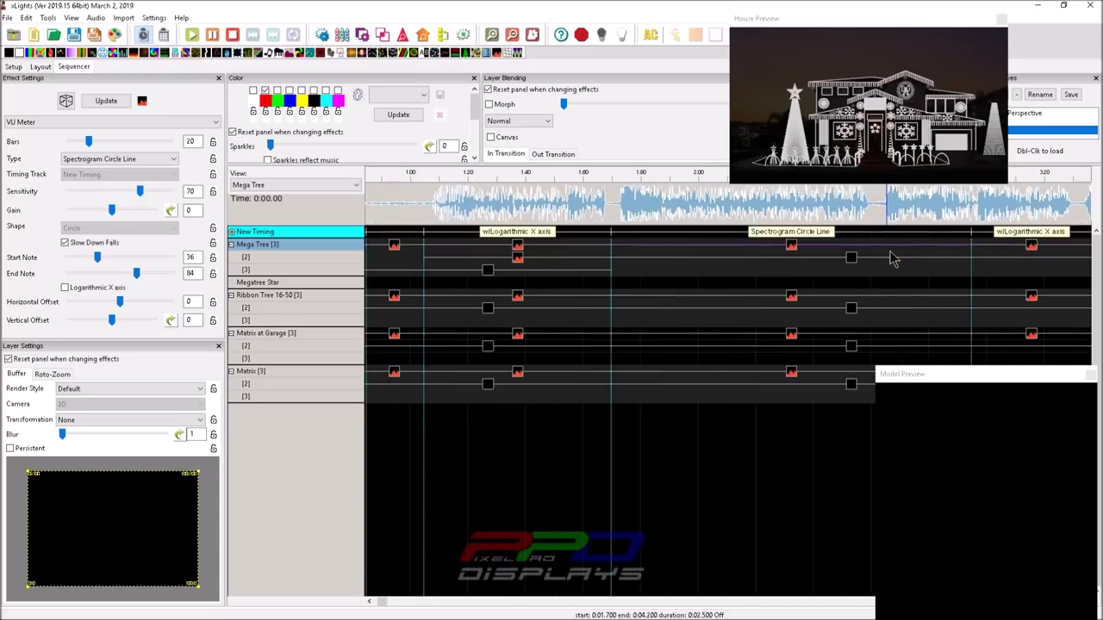
click(797, 231)
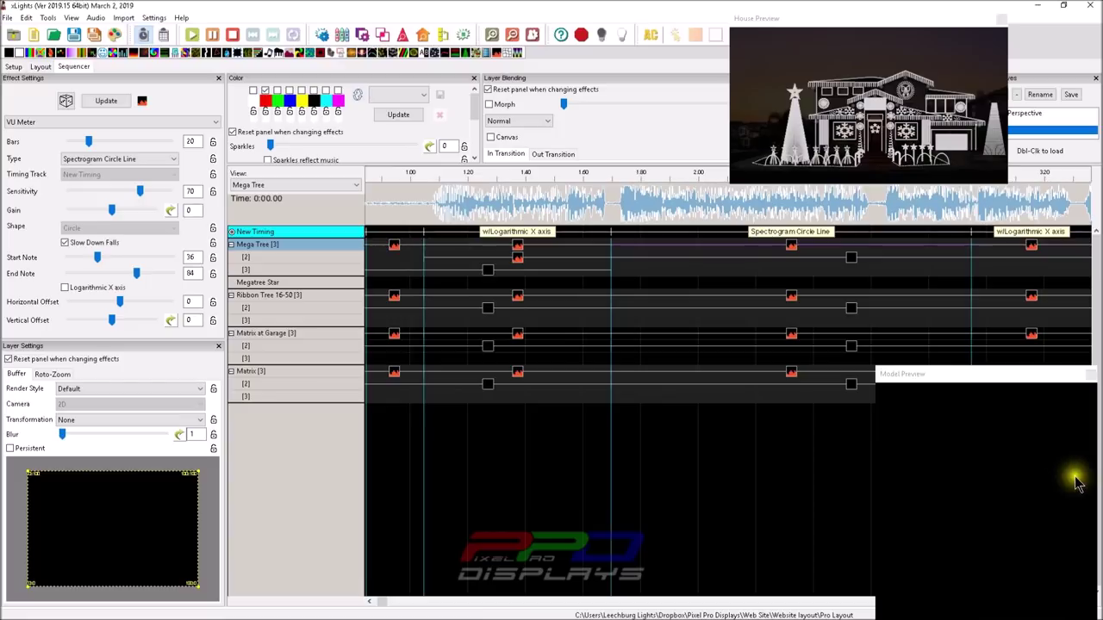
click(793, 308)
click(793, 298)
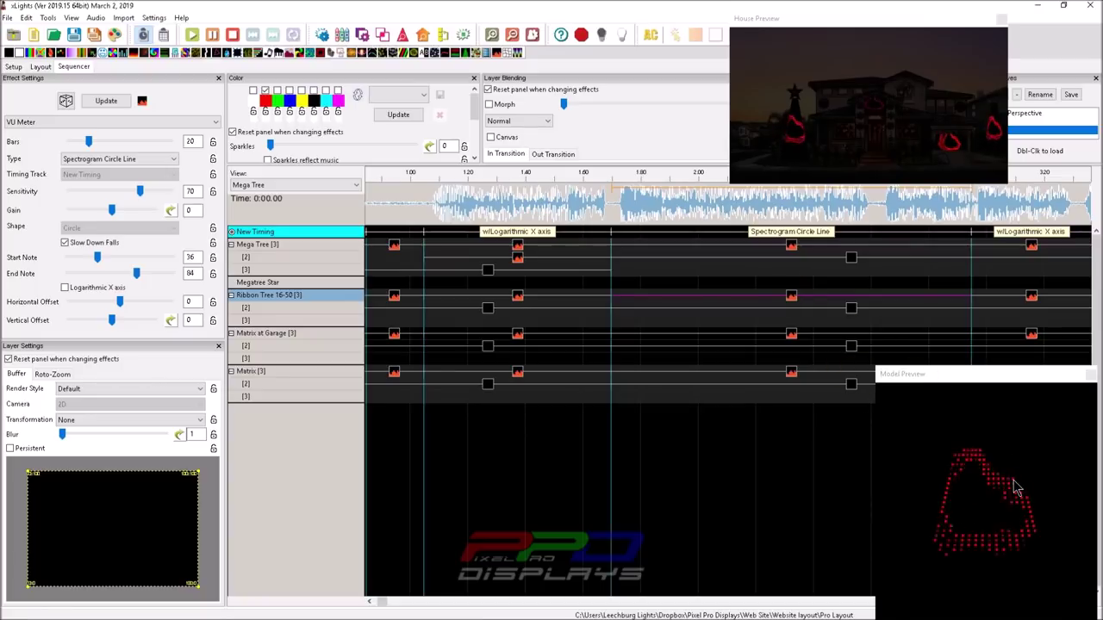
mouse_move(92, 147)
mouse_down()
mouse_move(75, 145)
mouse_move(89, 148)
mouse_up()
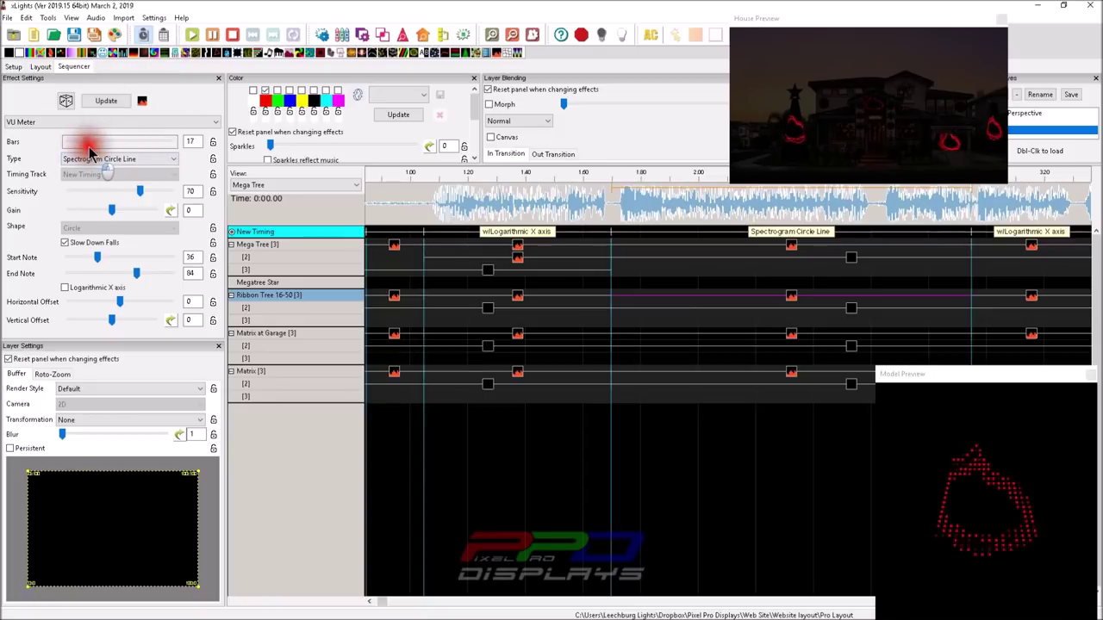
mouse_move(89, 152)
mouse_down()
mouse_move(75, 157)
mouse_move(90, 160)
mouse_move(76, 145)
mouse_move(108, 154)
mouse_up()
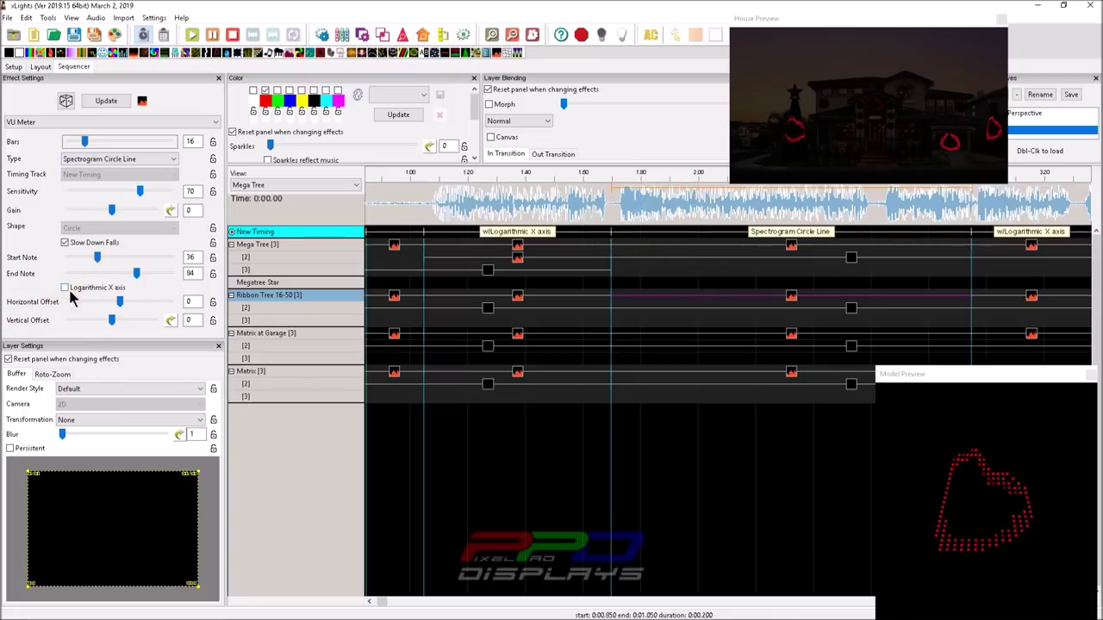
- Set the Ribbon Tree effect's start note to 83 and end note to 127, and its bars to 20
drag(97, 257, 172, 274)
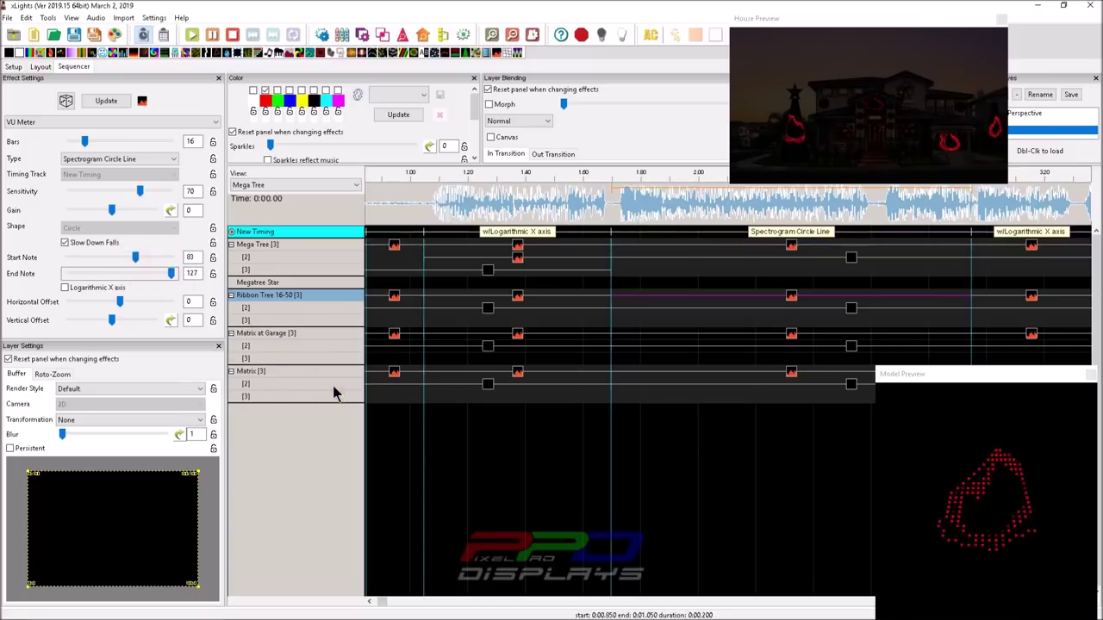
click(824, 473)
click(58, 127)
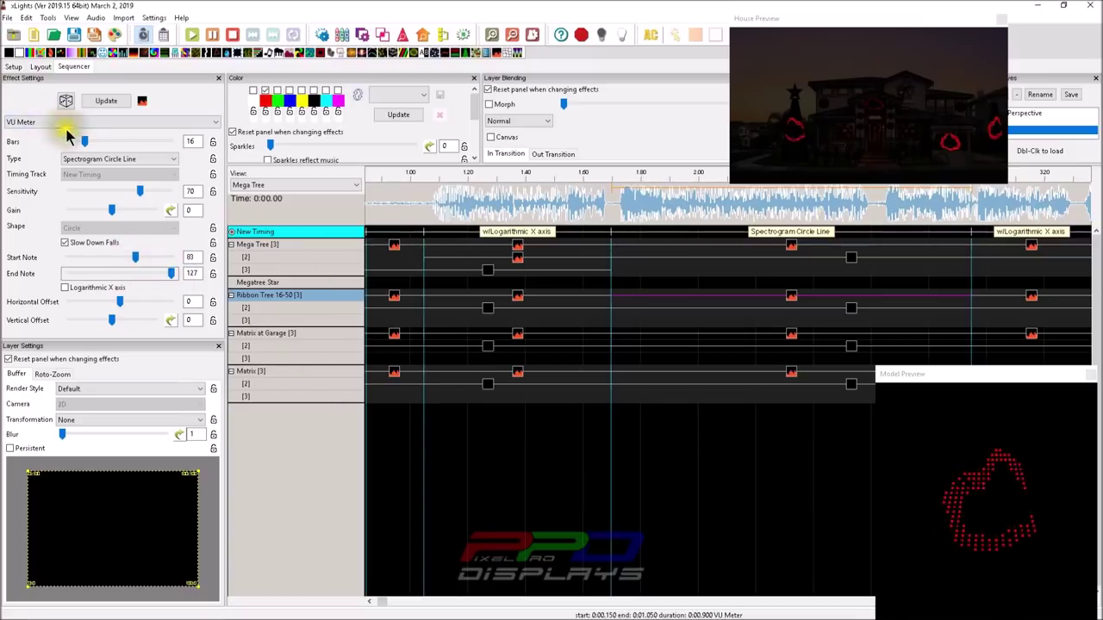
mouse_move(84, 141)
mouse_down()
mouse_move(69, 147)
mouse_move(92, 147)
mouse_up()
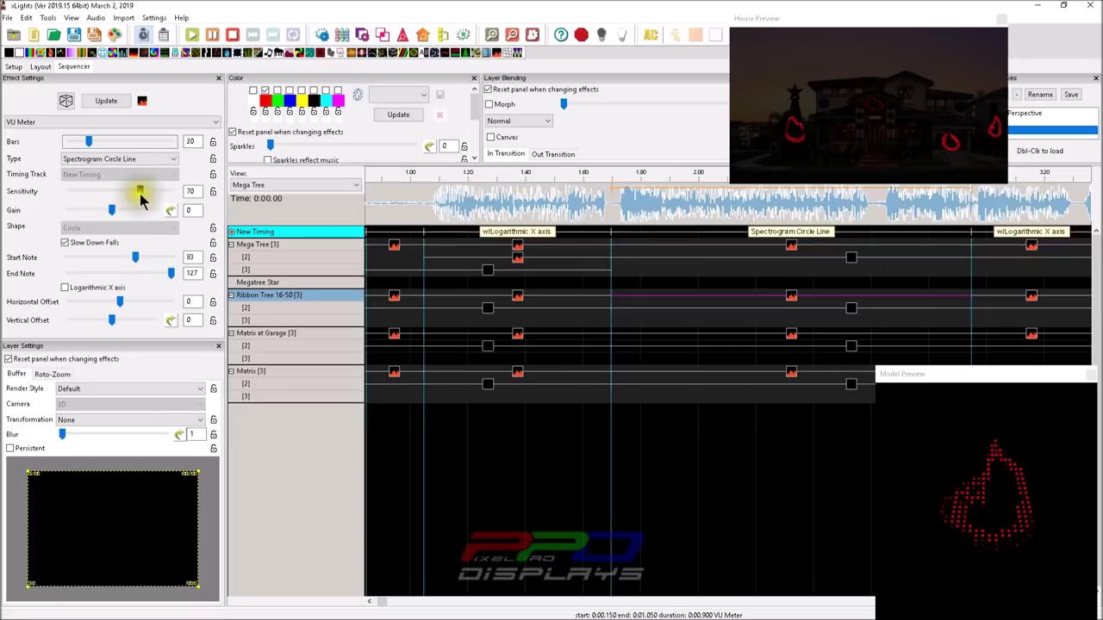
- Try the Ribbon Tree effect's sensitivity at 32, 20, 92 and 80, and return it to 70
drag(141, 195, 102, 195)
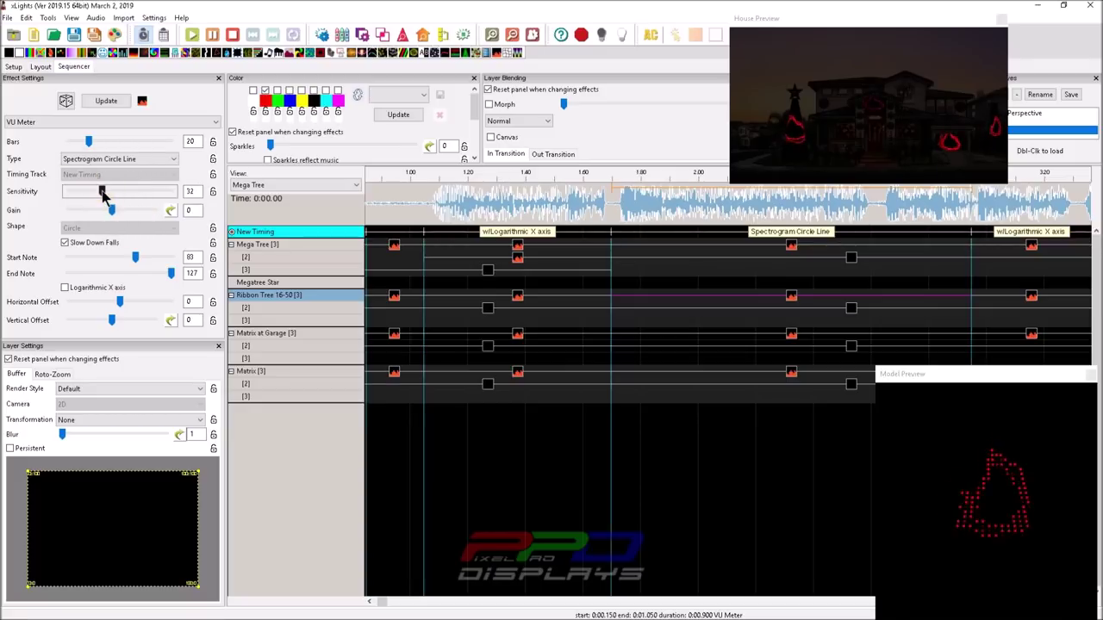
mouse_move(102, 191)
mouse_down()
mouse_move(70, 196)
mouse_move(91, 203)
mouse_up()
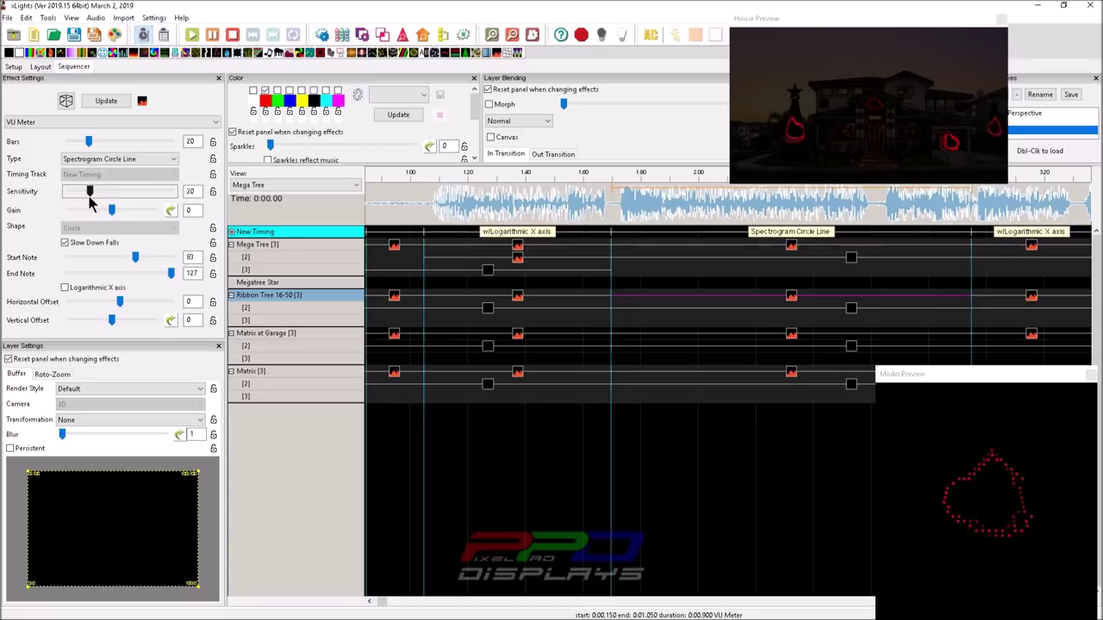
drag(90, 191, 165, 190)
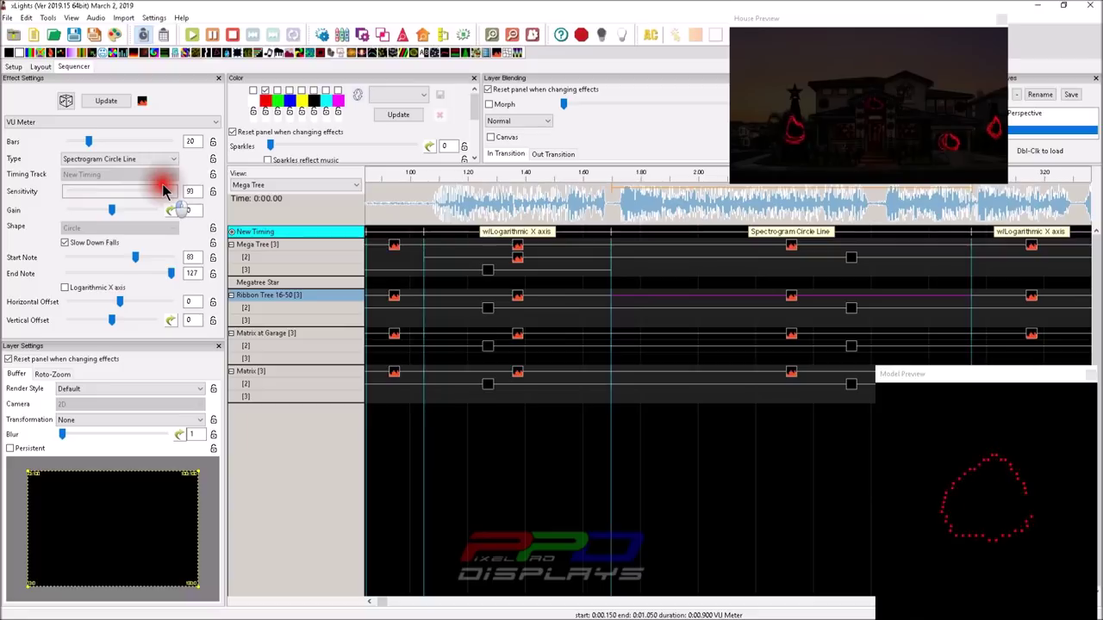
drag(164, 190, 164, 190)
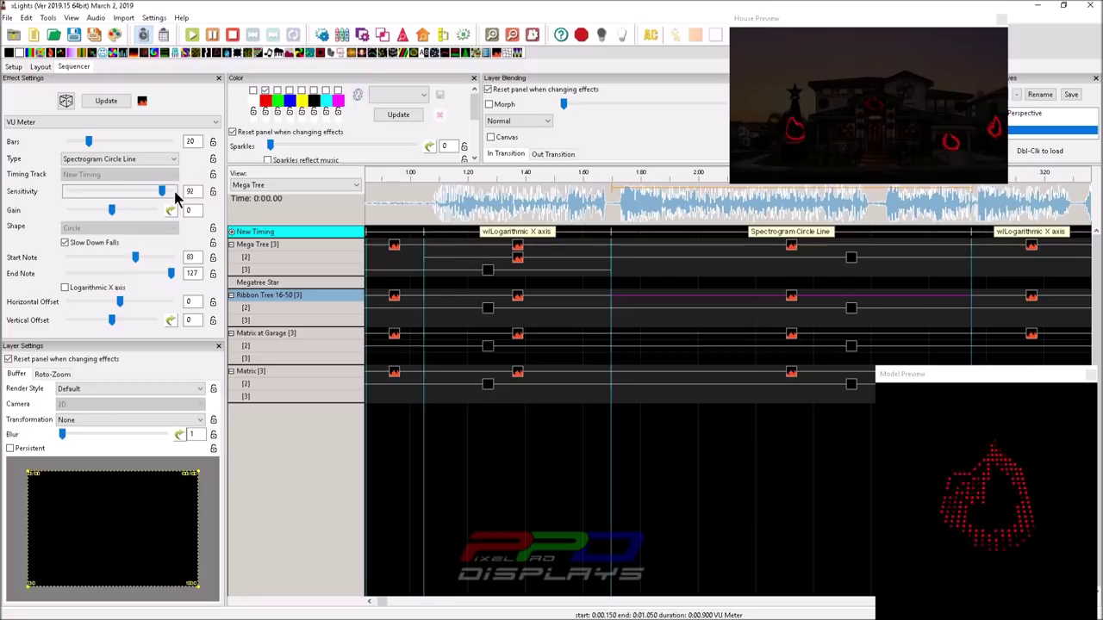
drag(162, 190, 149, 190)
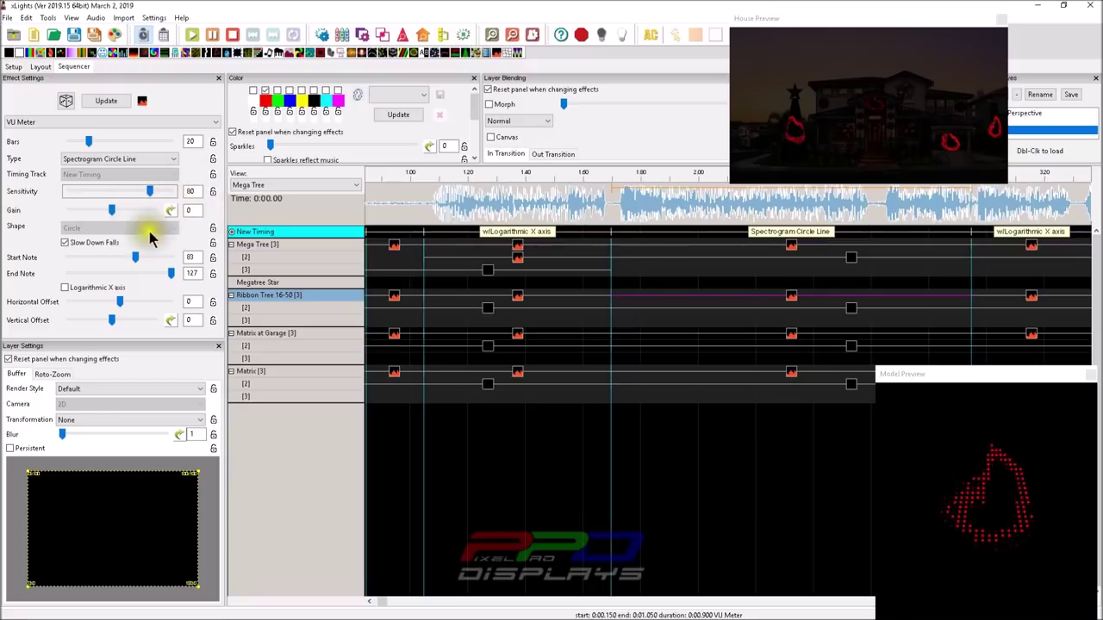
drag(150, 190, 151, 219)
- Try a gain of 97 on the Ribbon Tree effect, set it to -21, and toggle Logarithmic X axis on and off
click(111, 212)
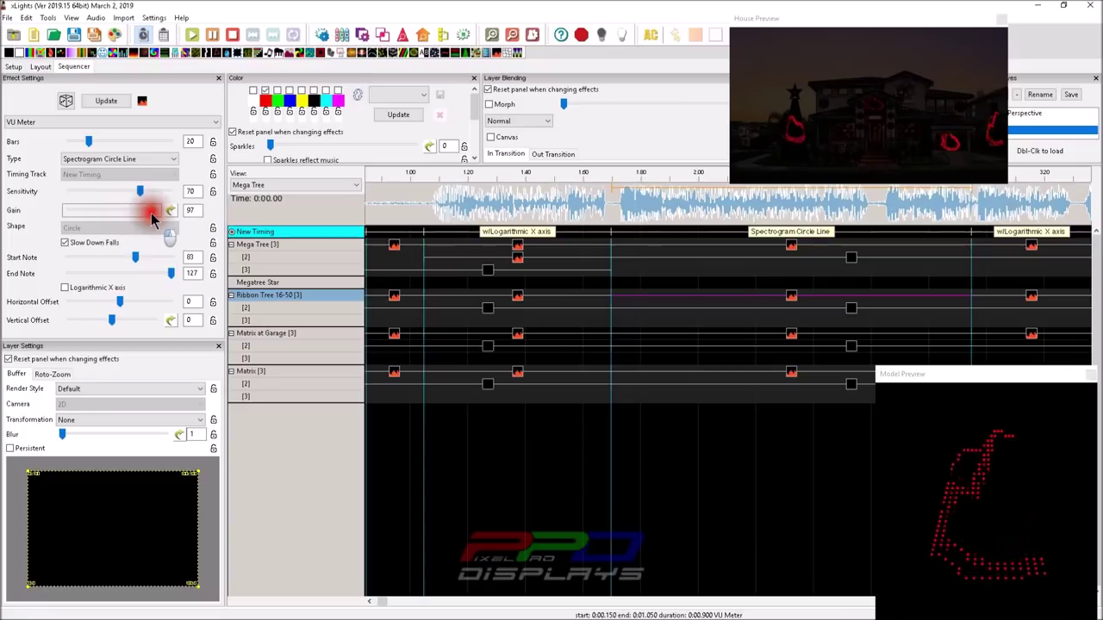
click(140, 194)
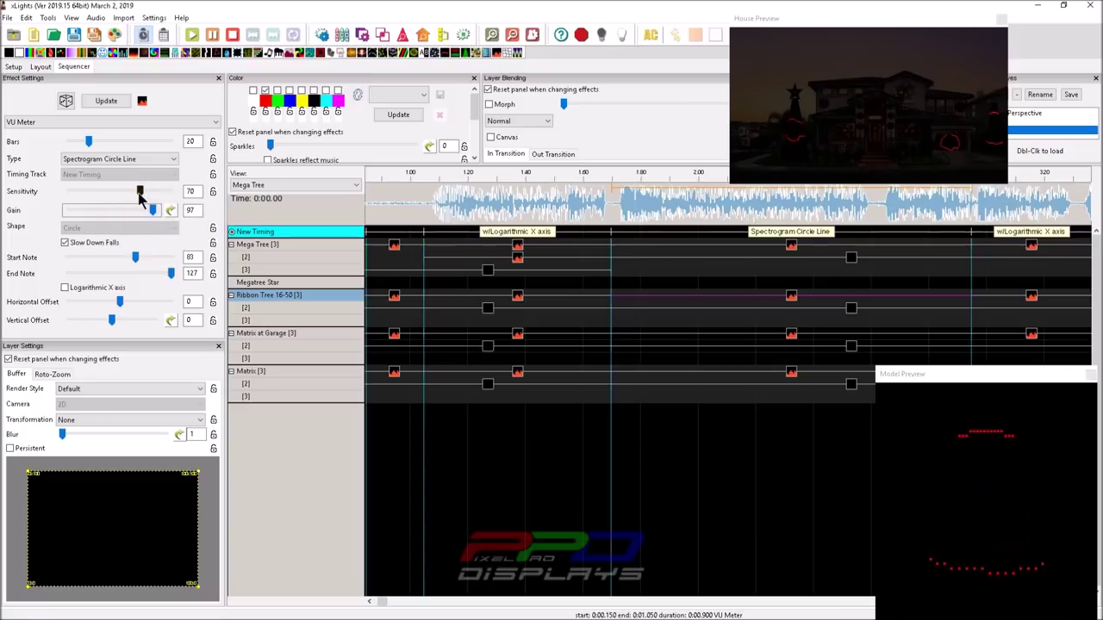
drag(153, 210, 104, 211)
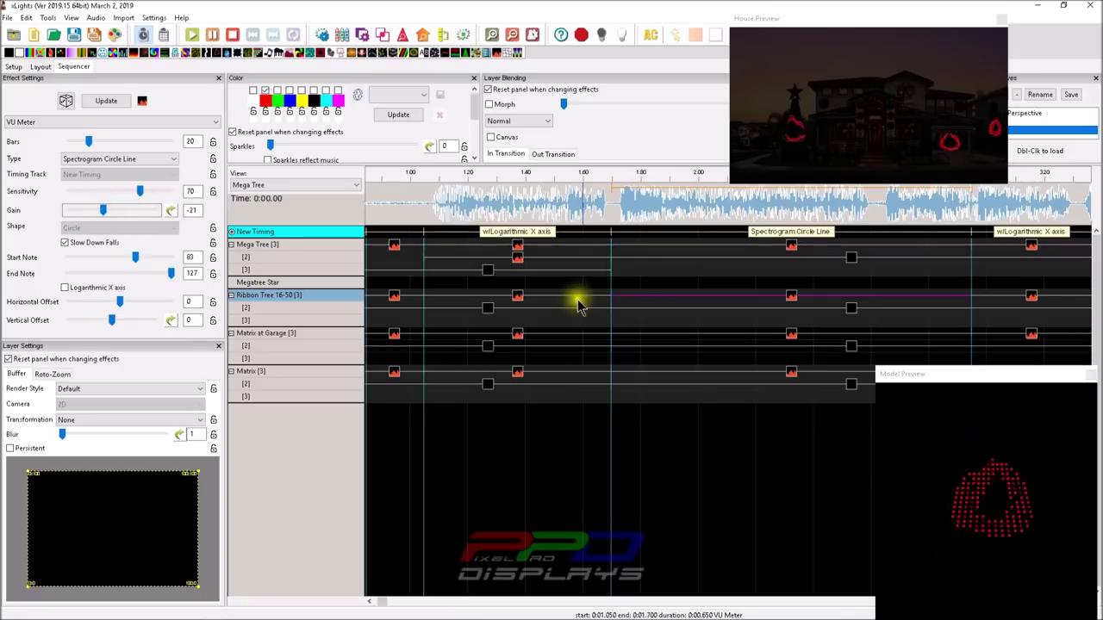
click(66, 290)
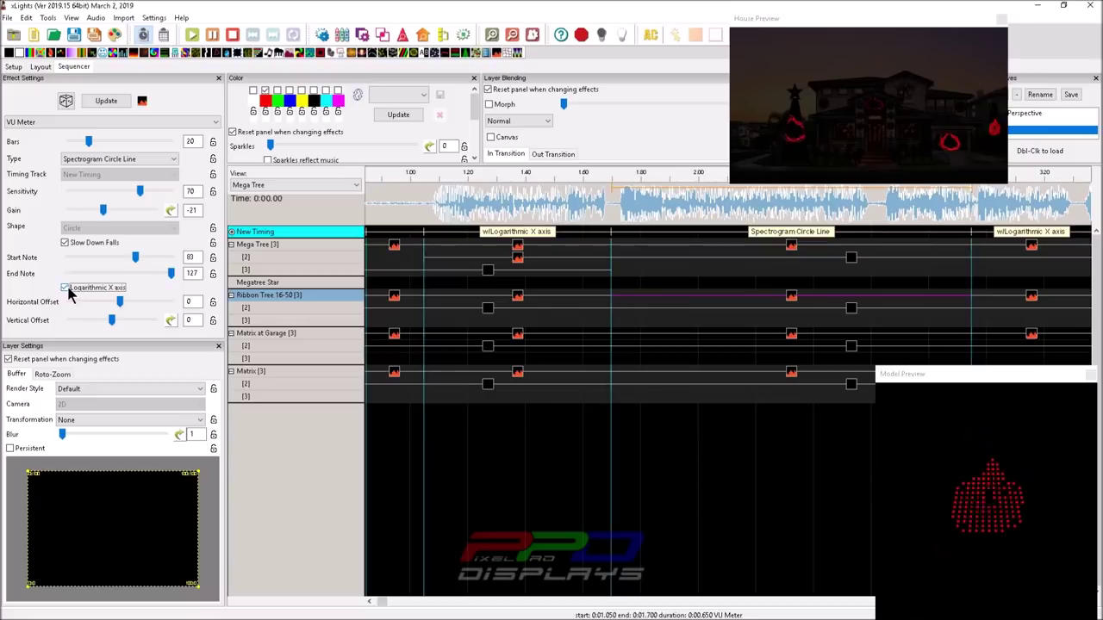
click(66, 289)
- Preview the Mega Tree's Waveform effect and the Frame Waveform effect that follows it
scroll(620, 291, down, 5)
scroll(620, 291, down, 3)
click(592, 247)
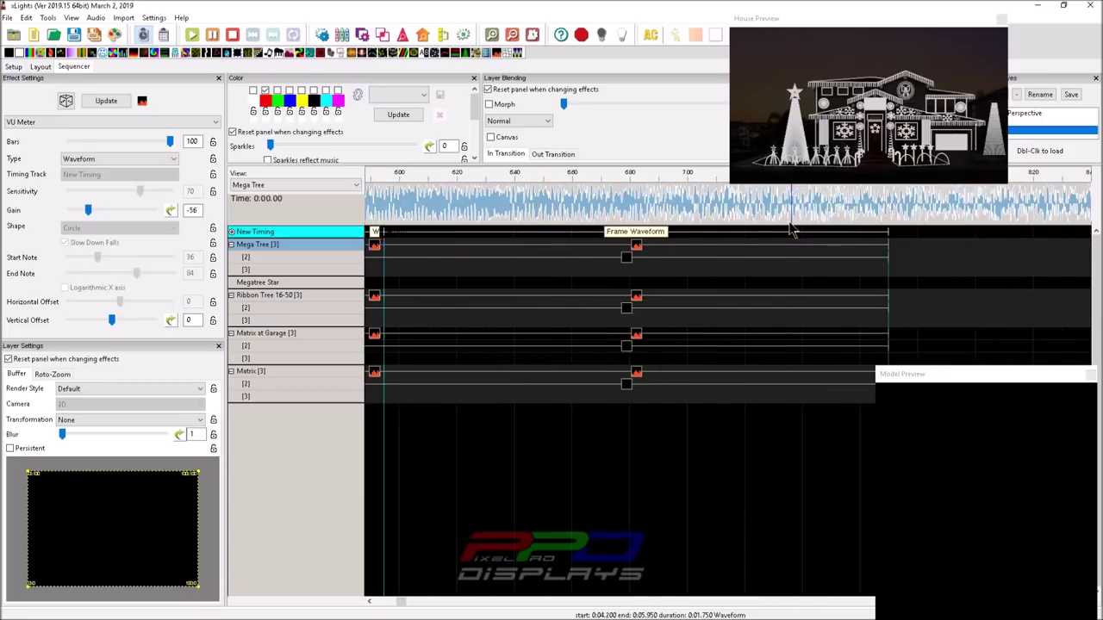
click(636, 248)
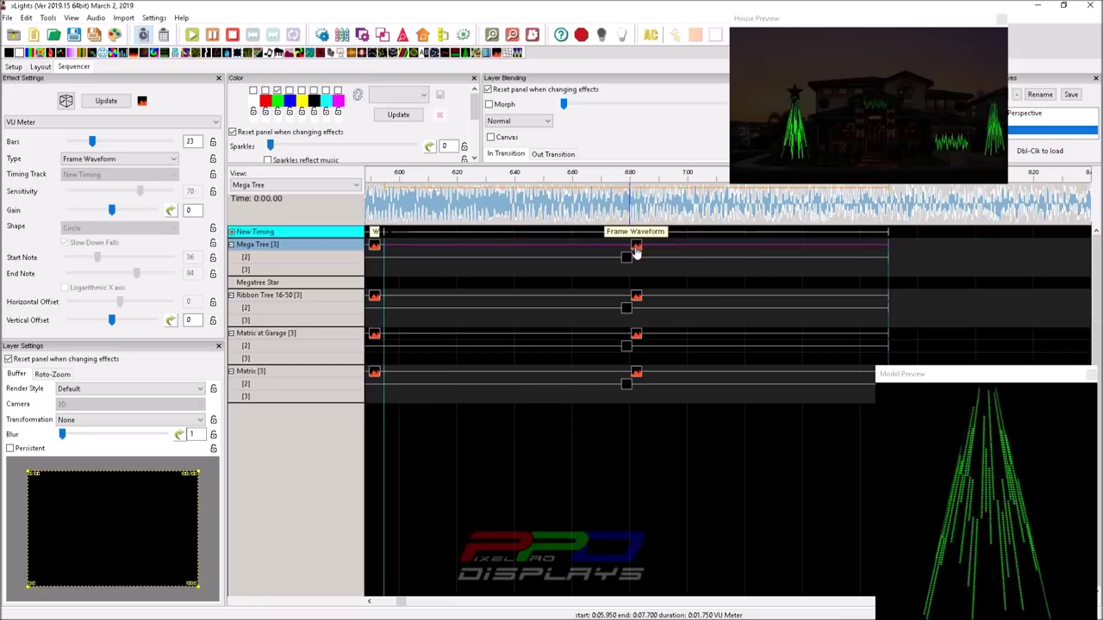
- Play a 0.050-second stretch of audio just before 6.00 seconds and zoom the timeline in on the Frame Waveform section
drag(380, 210, 396, 213)
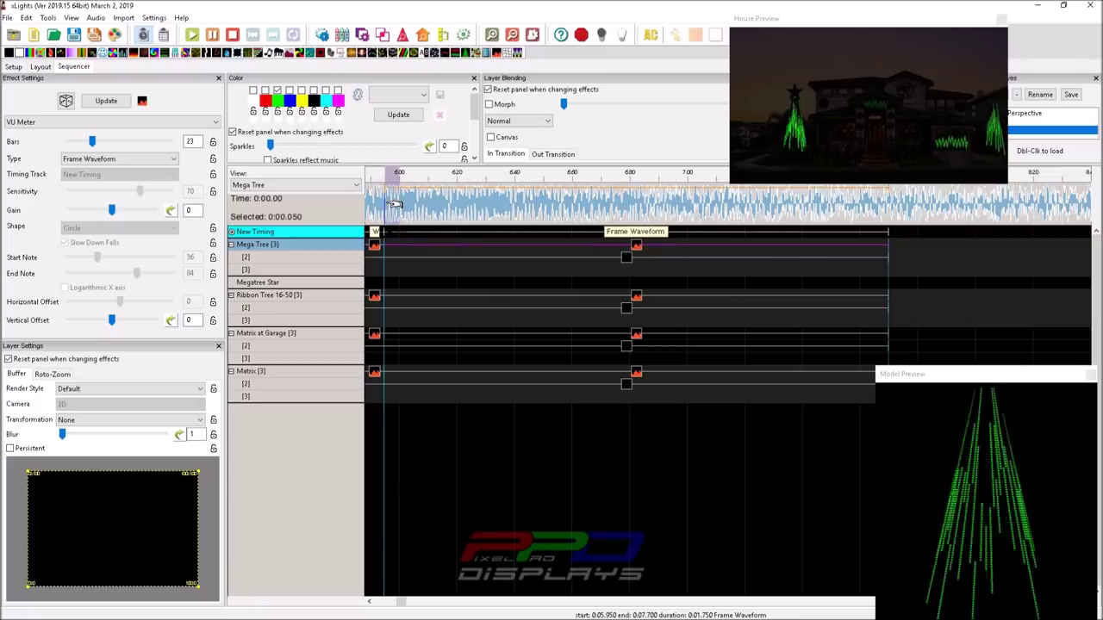
key(space)
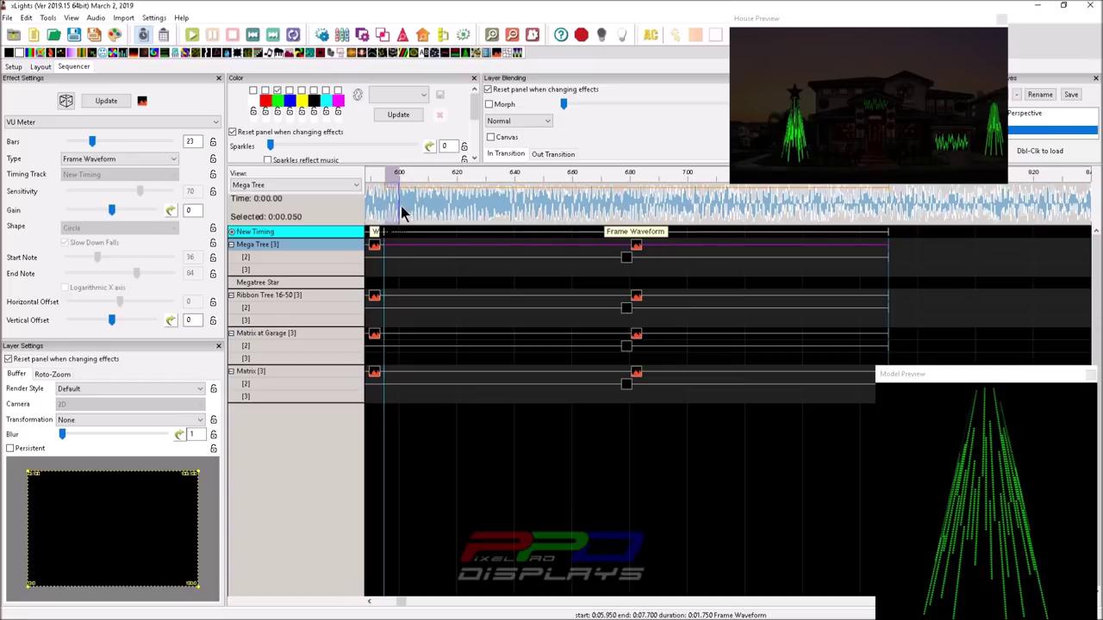
click(399, 211)
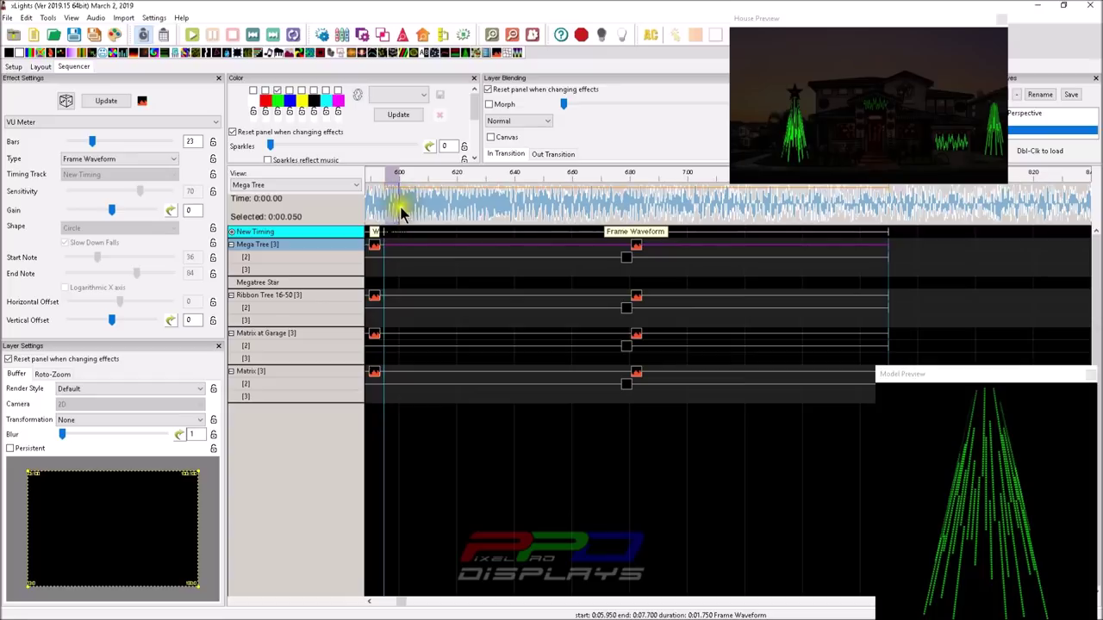
scroll(405, 211, up, 1)
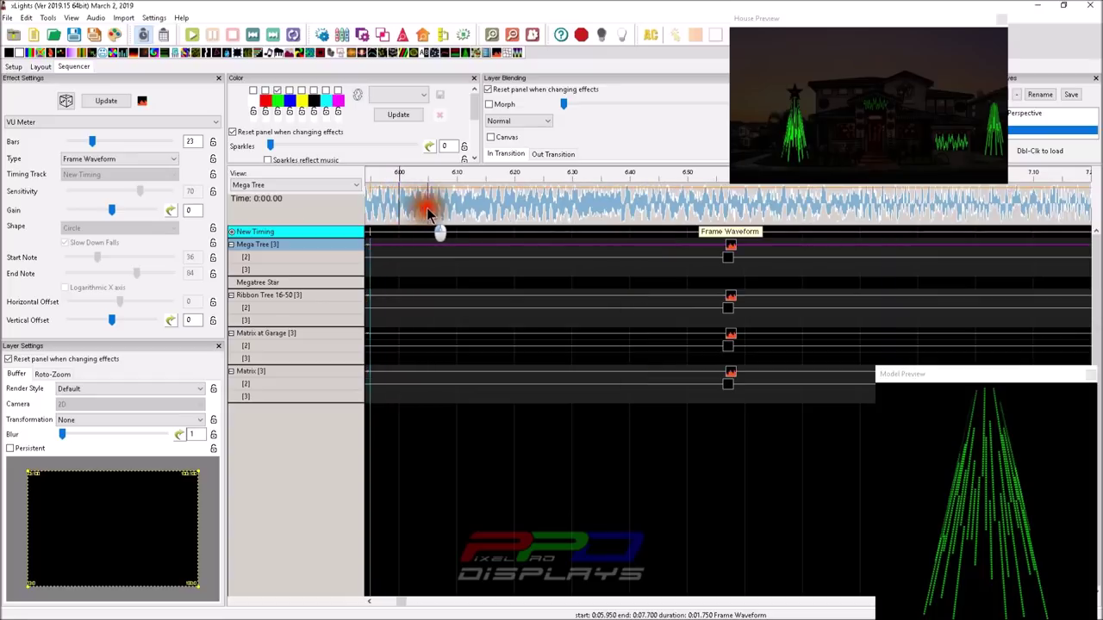
click(412, 212)
click(406, 210)
- Preview the Mega Tree's Frame Waveform effect and play the sequence from 5.650 seconds into it
click(729, 244)
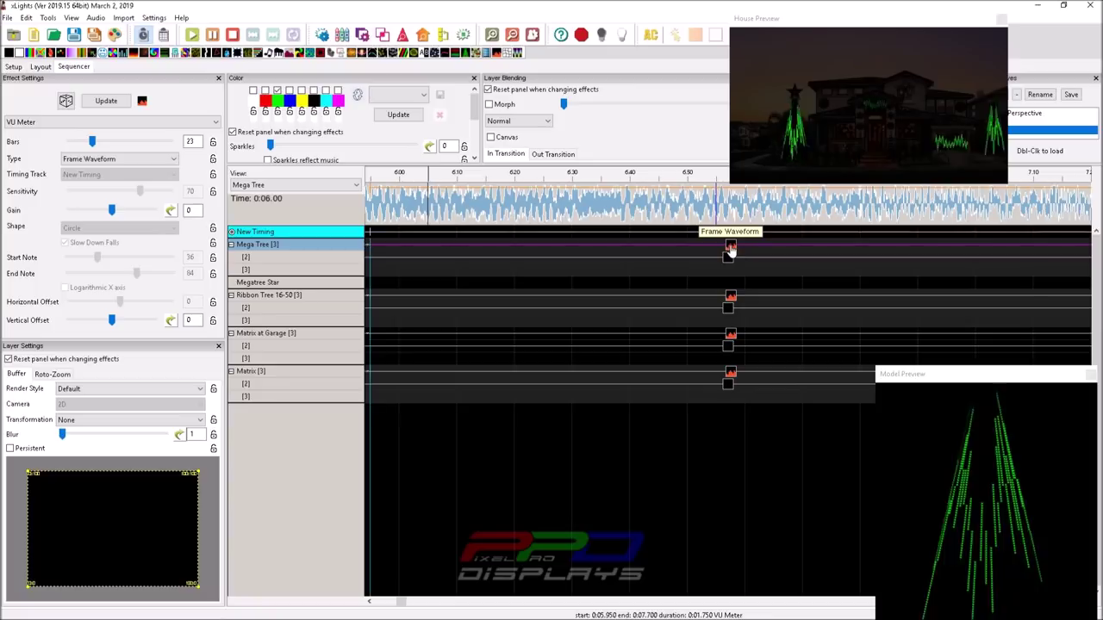
click(778, 296)
click(601, 244)
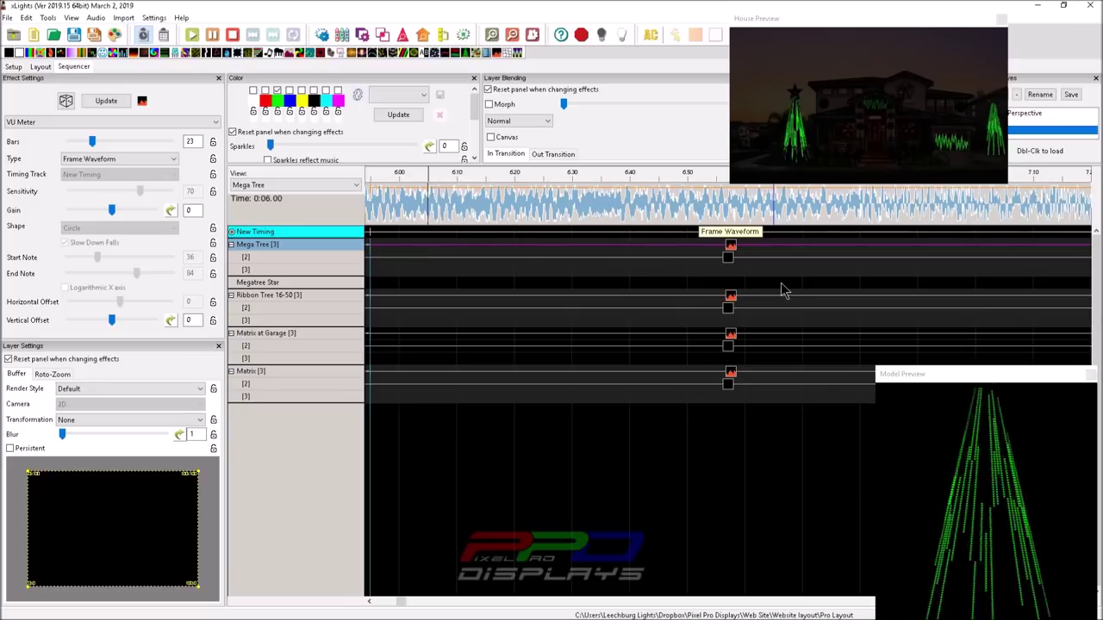
click(480, 239)
scroll(418, 206, down, 1)
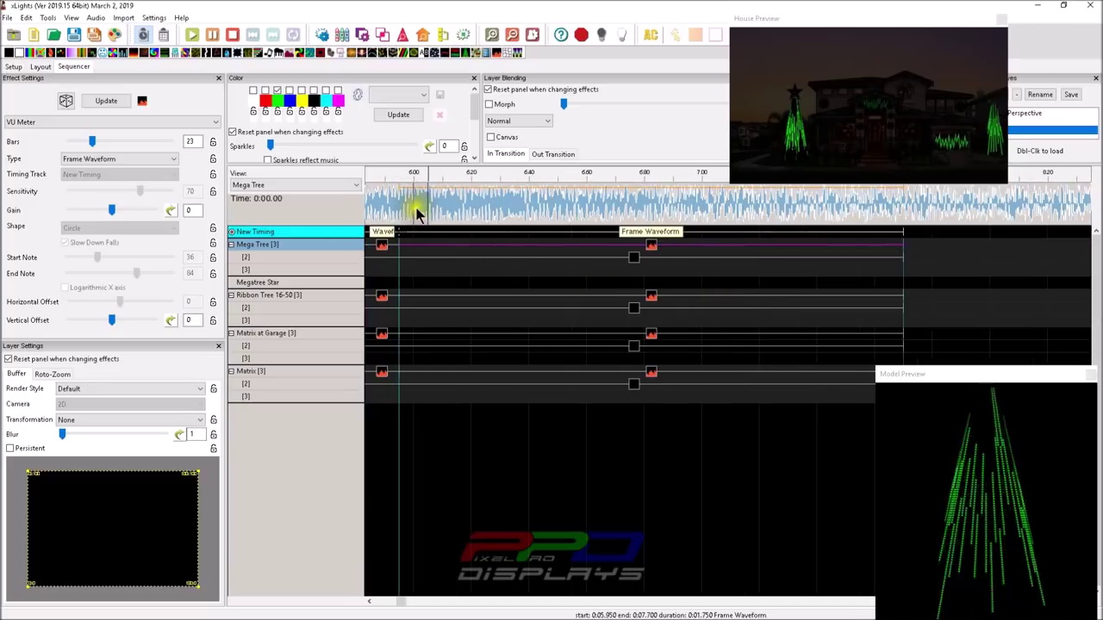
scroll(419, 214, down, 1)
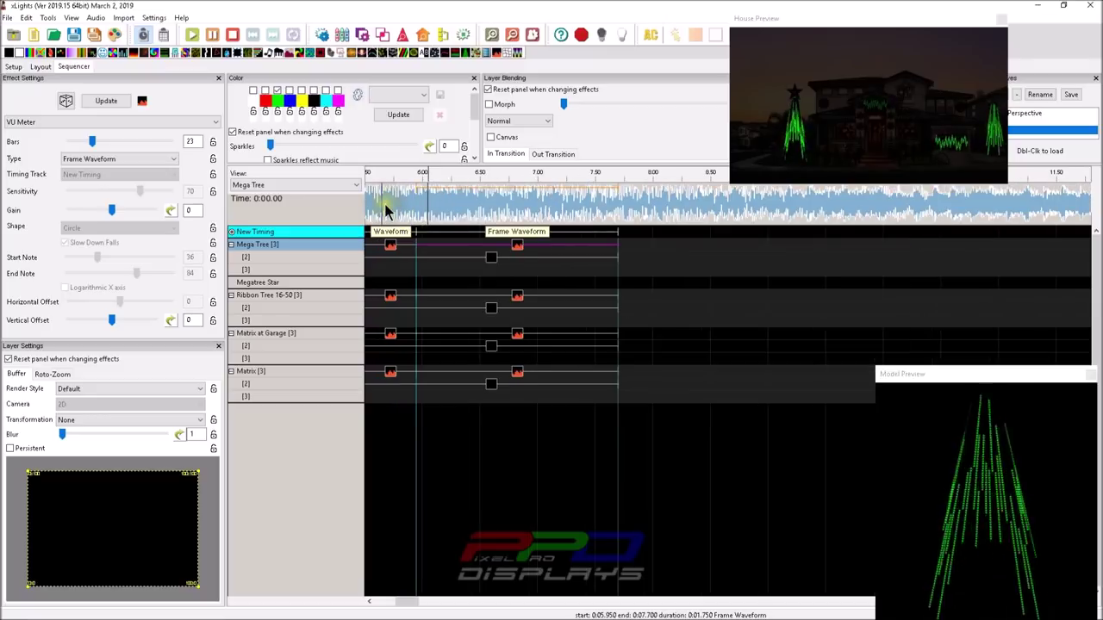
click(385, 211)
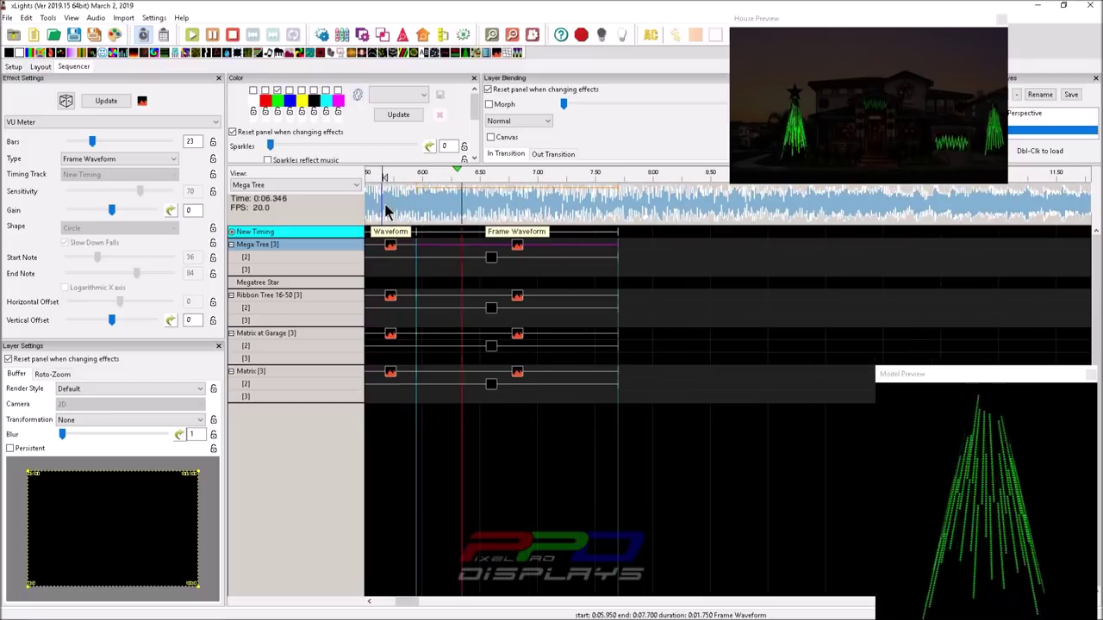
click(517, 246)
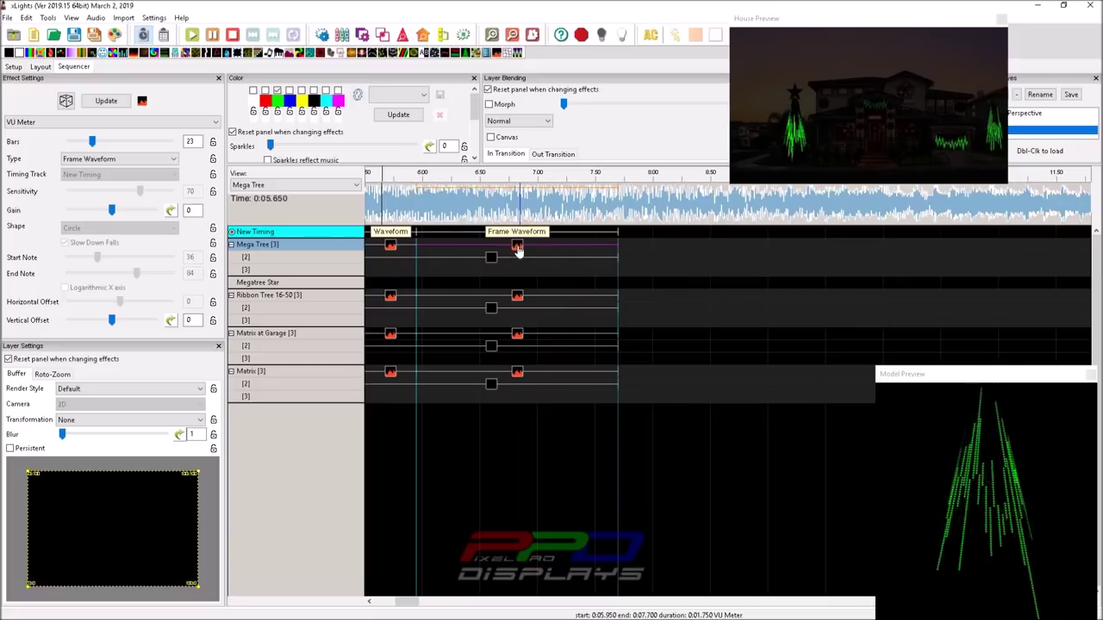
click(454, 364)
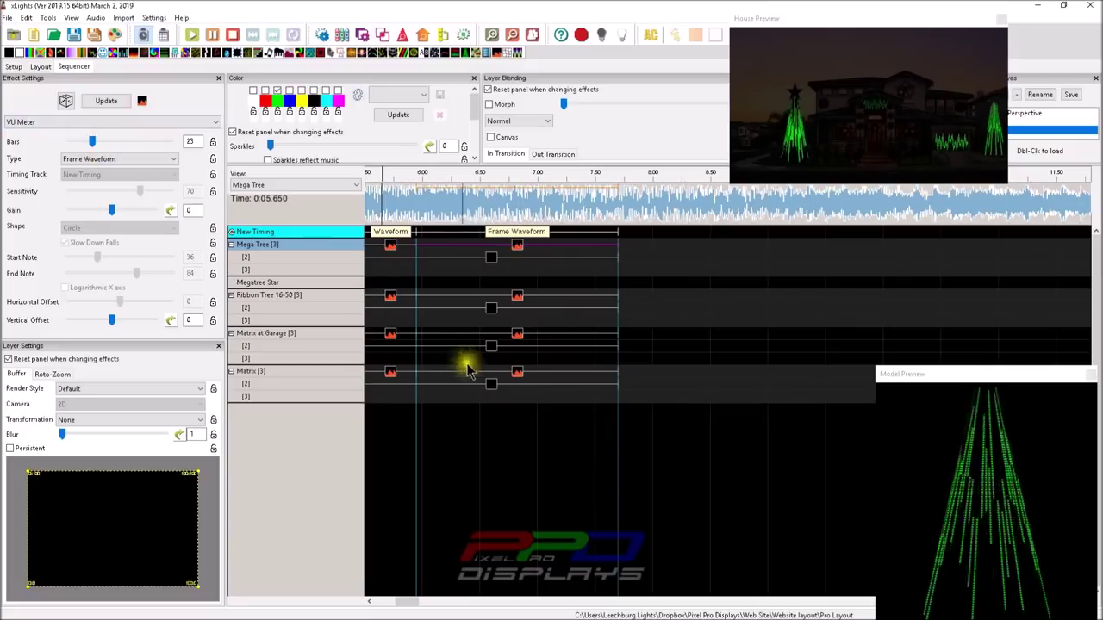
- Set the Matrix at Garage's Frame Waveform effect to 48 bars, gain 44 and vertical offset 100
click(518, 334)
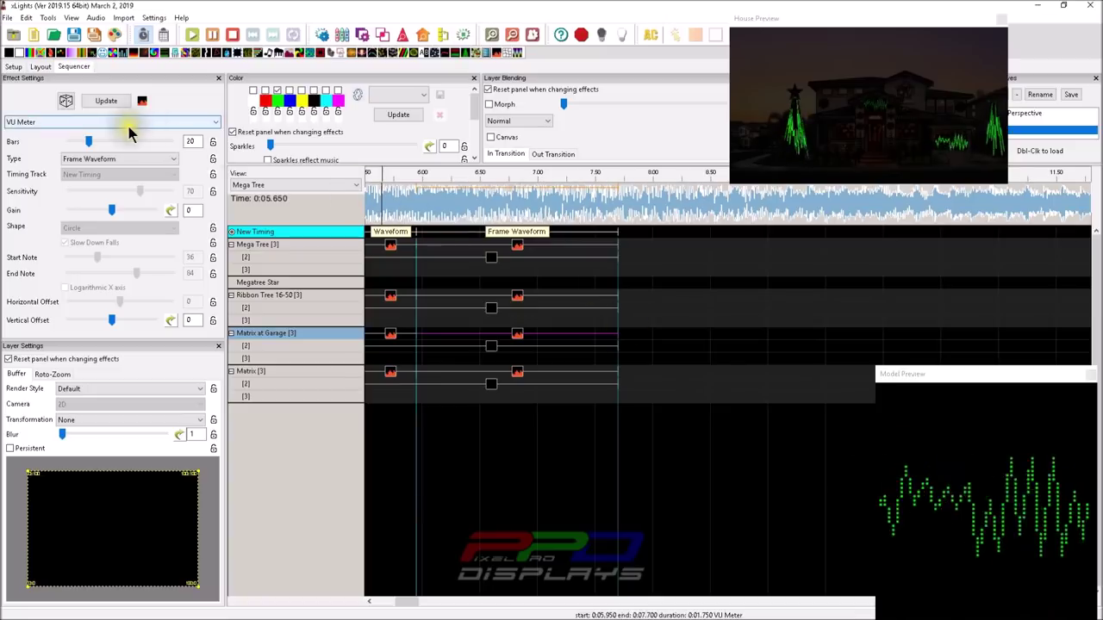
drag(88, 141, 117, 145)
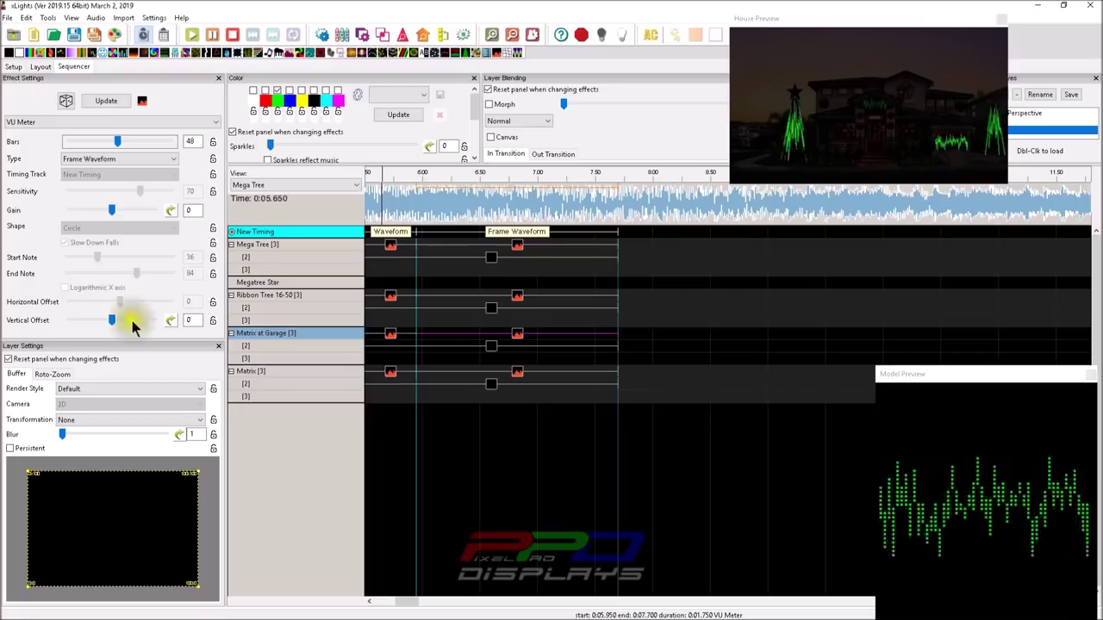
mouse_move(441, 207)
mouse_down()
mouse_move(505, 209)
mouse_move(448, 214)
mouse_up()
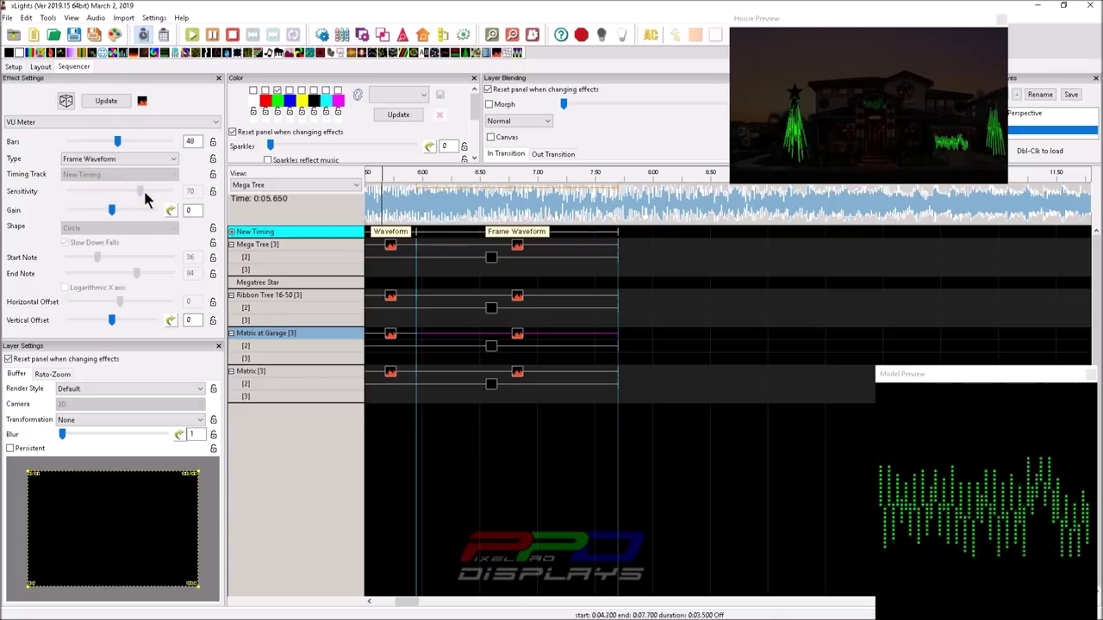
drag(143, 190, 133, 228)
drag(111, 319, 180, 330)
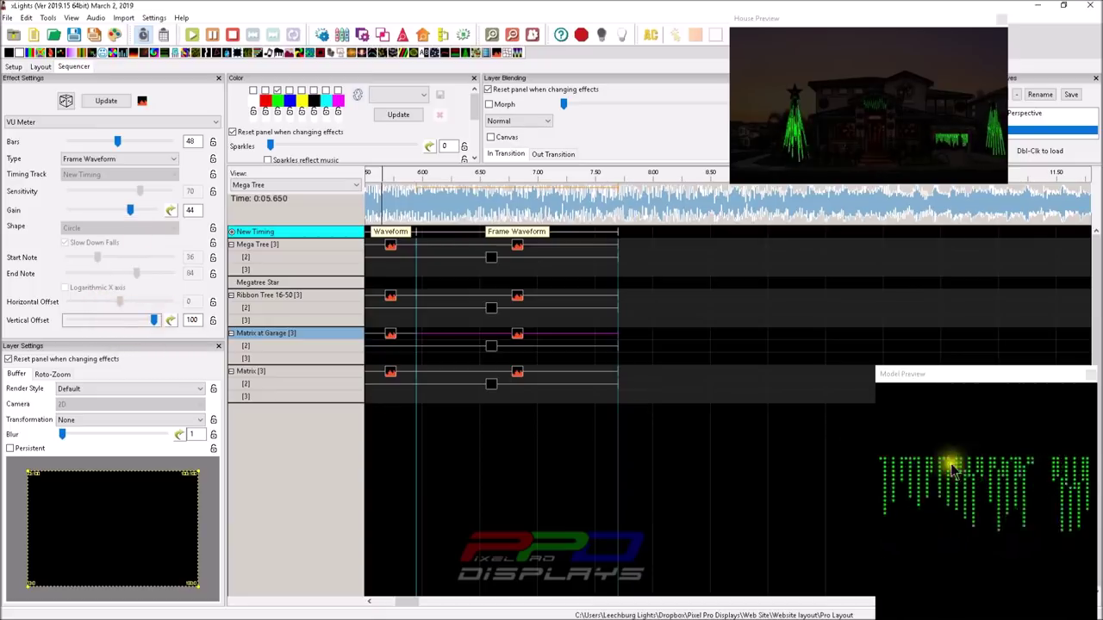
- Move the Matrix at Garage's Off effect from layer 2 to layer 3 and copy its Frame Waveform effect onto layer 2
click(493, 349)
drag(496, 356, 488, 353)
click(516, 338)
right_click(516, 343)
click(546, 349)
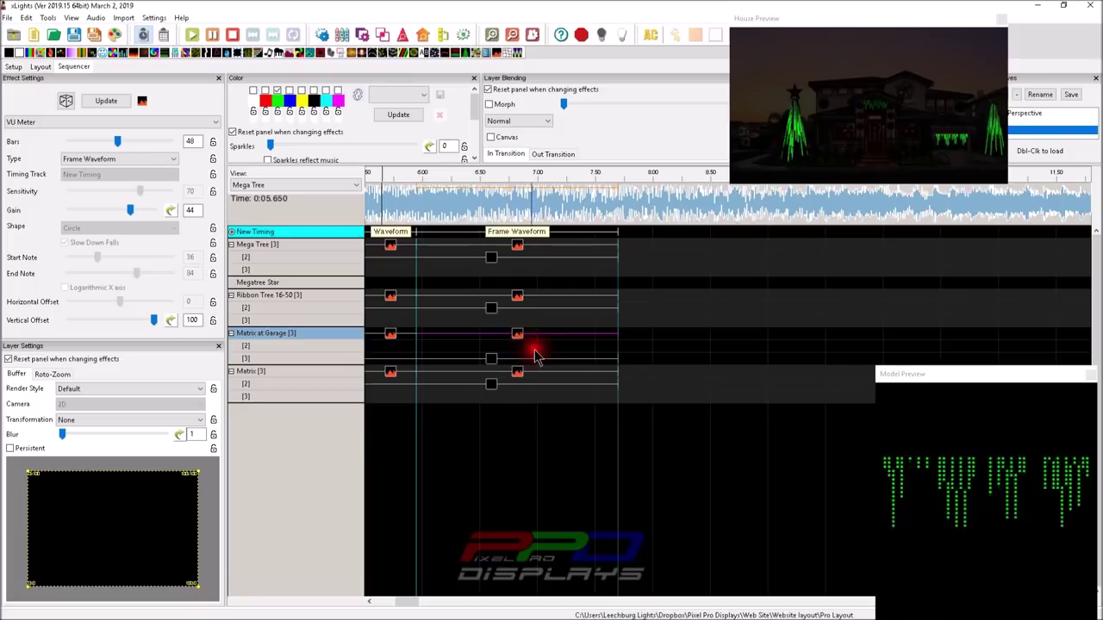
click(520, 348)
right_click(519, 348)
click(548, 367)
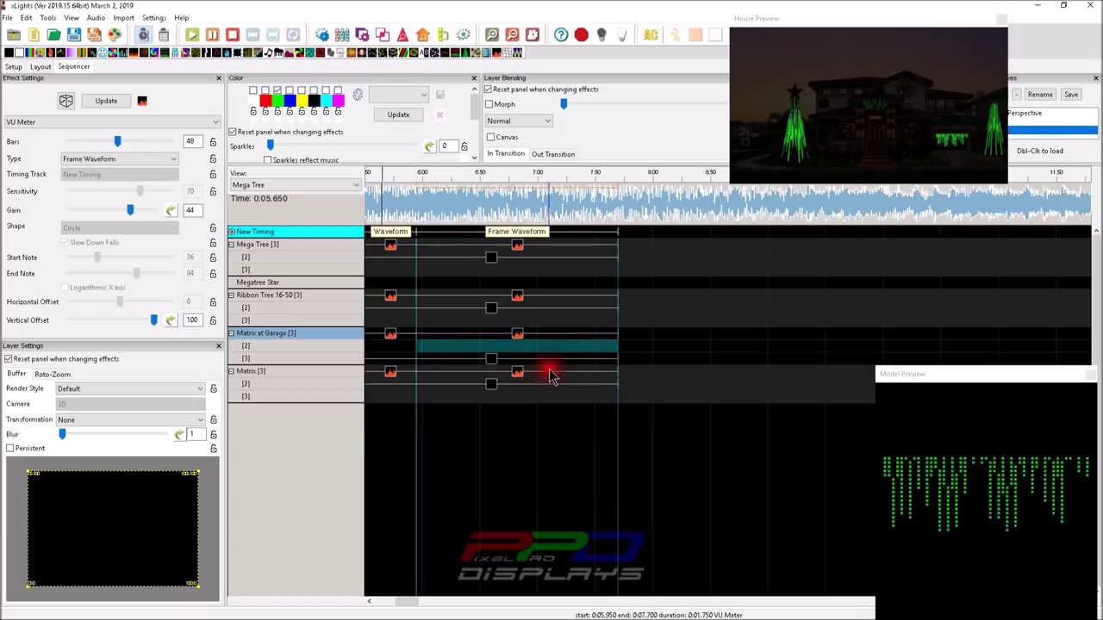
- Try Flip Horizontal on the Matrix at Garage's layer 2 Frame Waveform effect, then settle on Rotate 180 with red as its only color
click(510, 361)
click(517, 345)
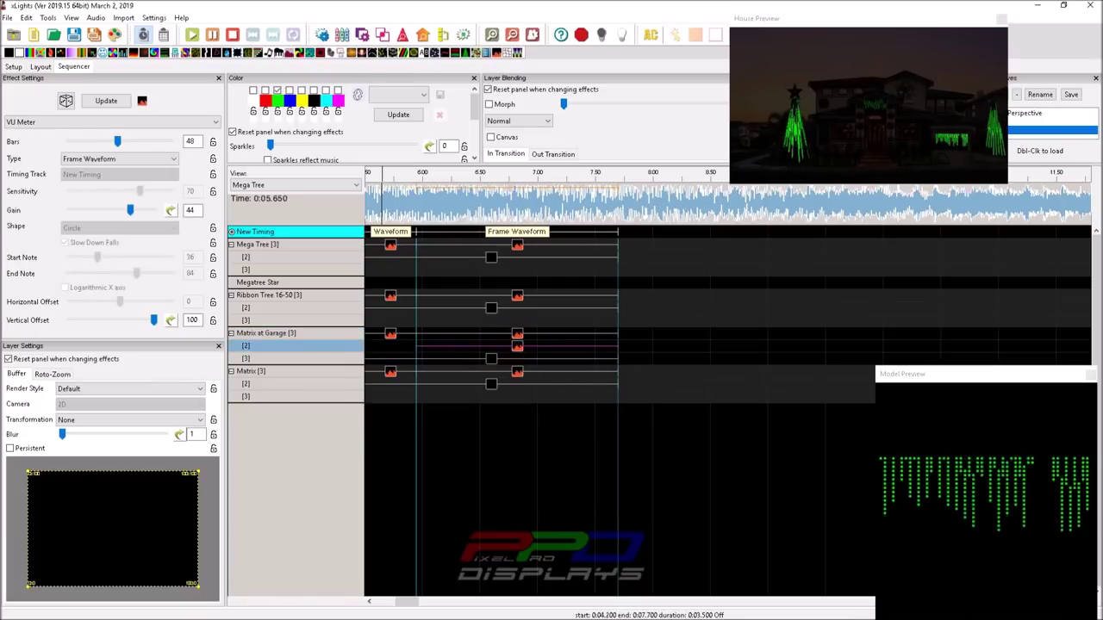
click(146, 419)
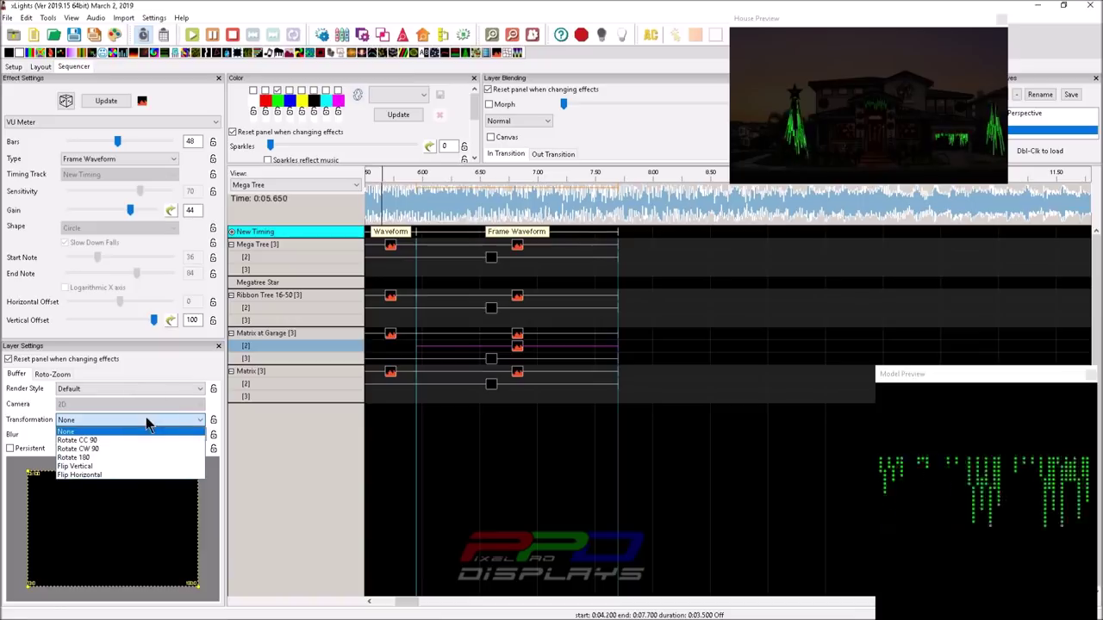
click(129, 475)
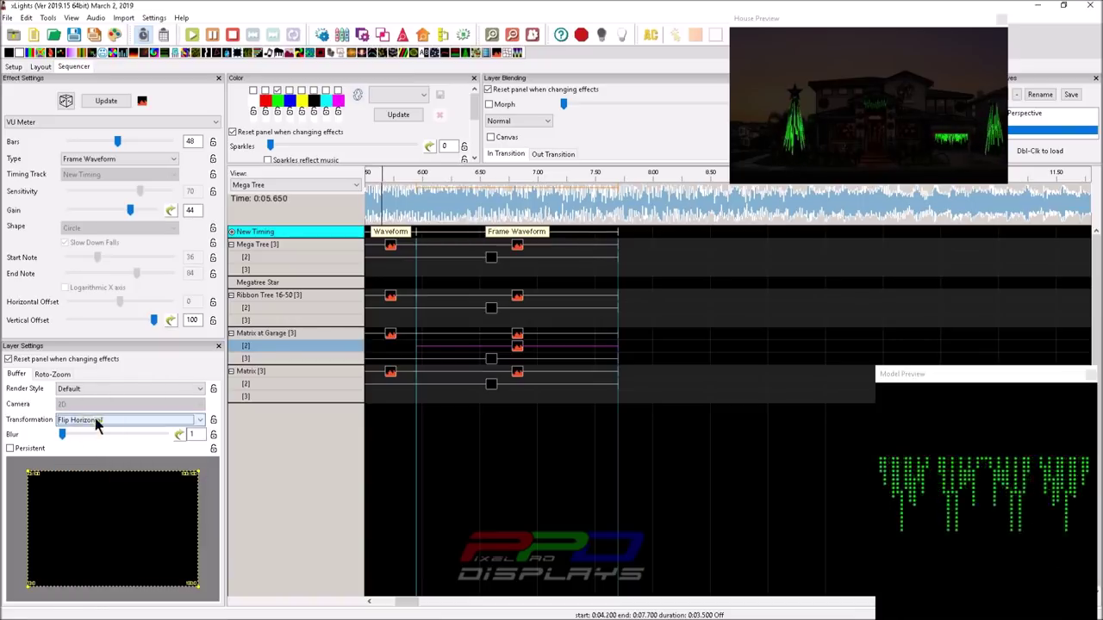
click(97, 420)
click(87, 460)
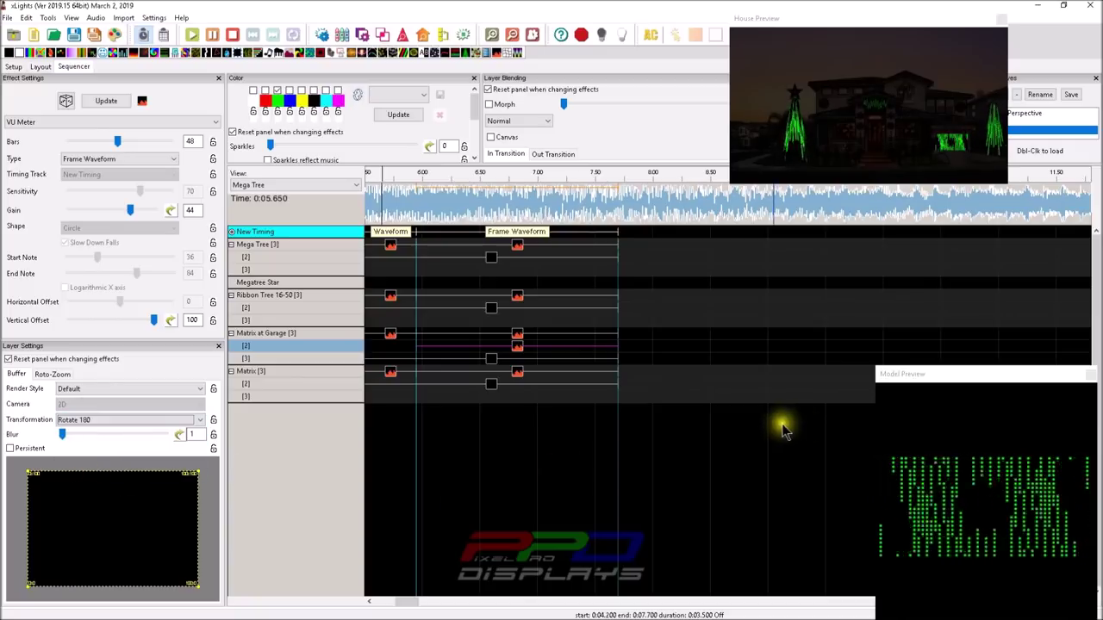
click(264, 91)
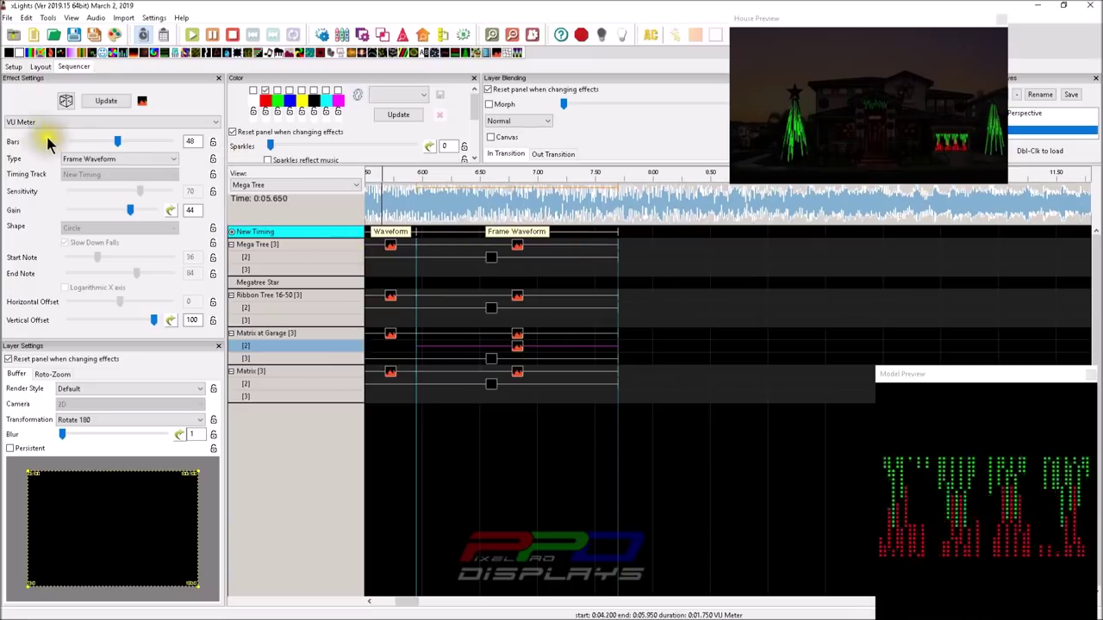
click(82, 158)
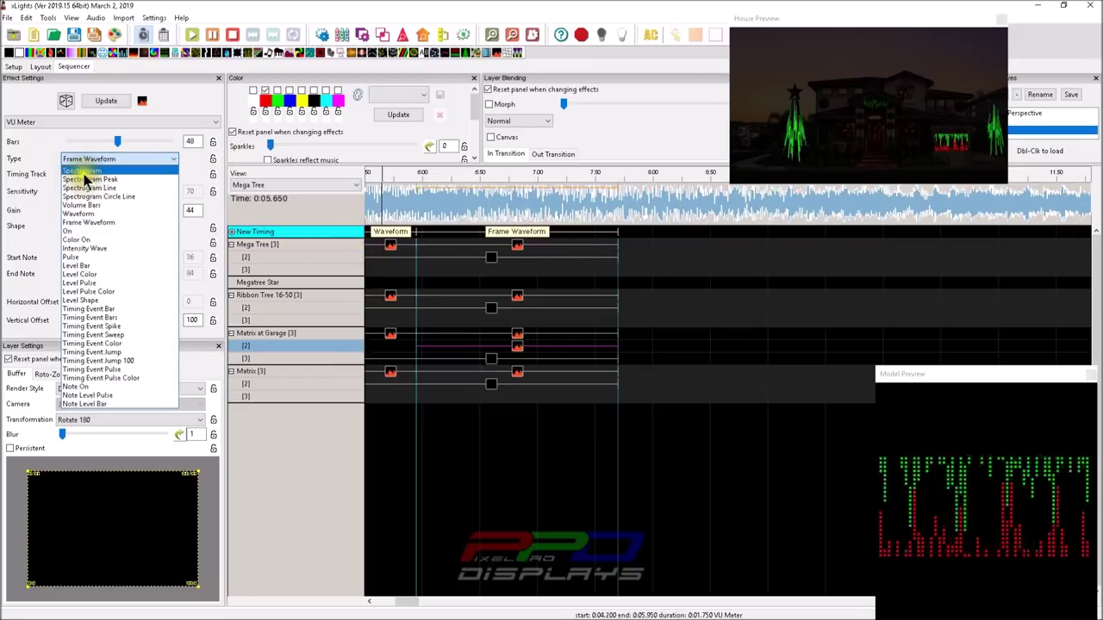
click(82, 159)
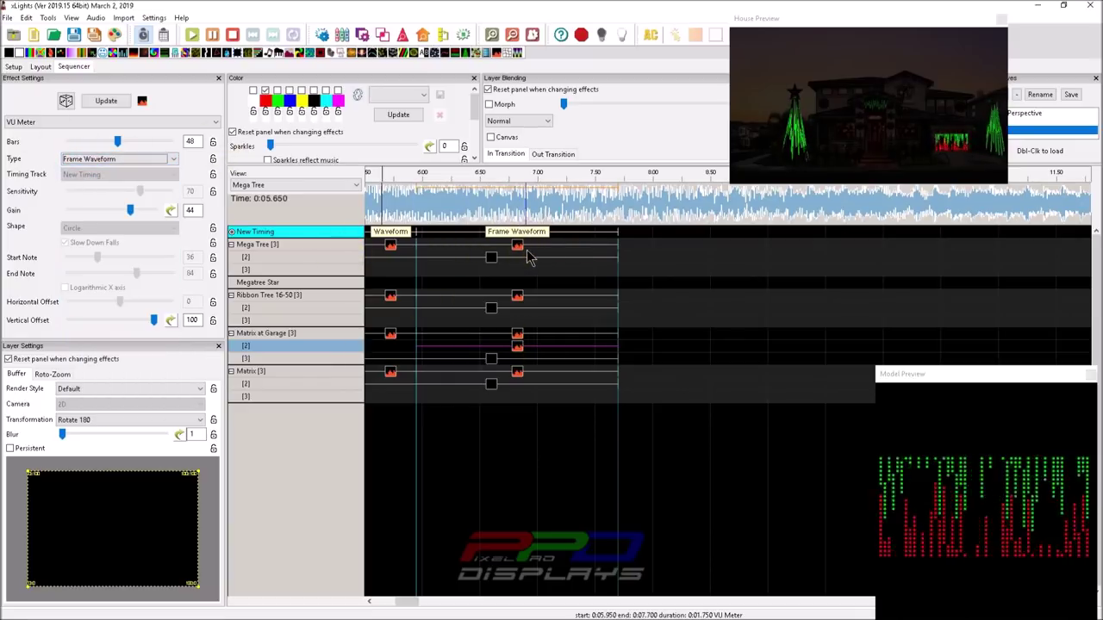